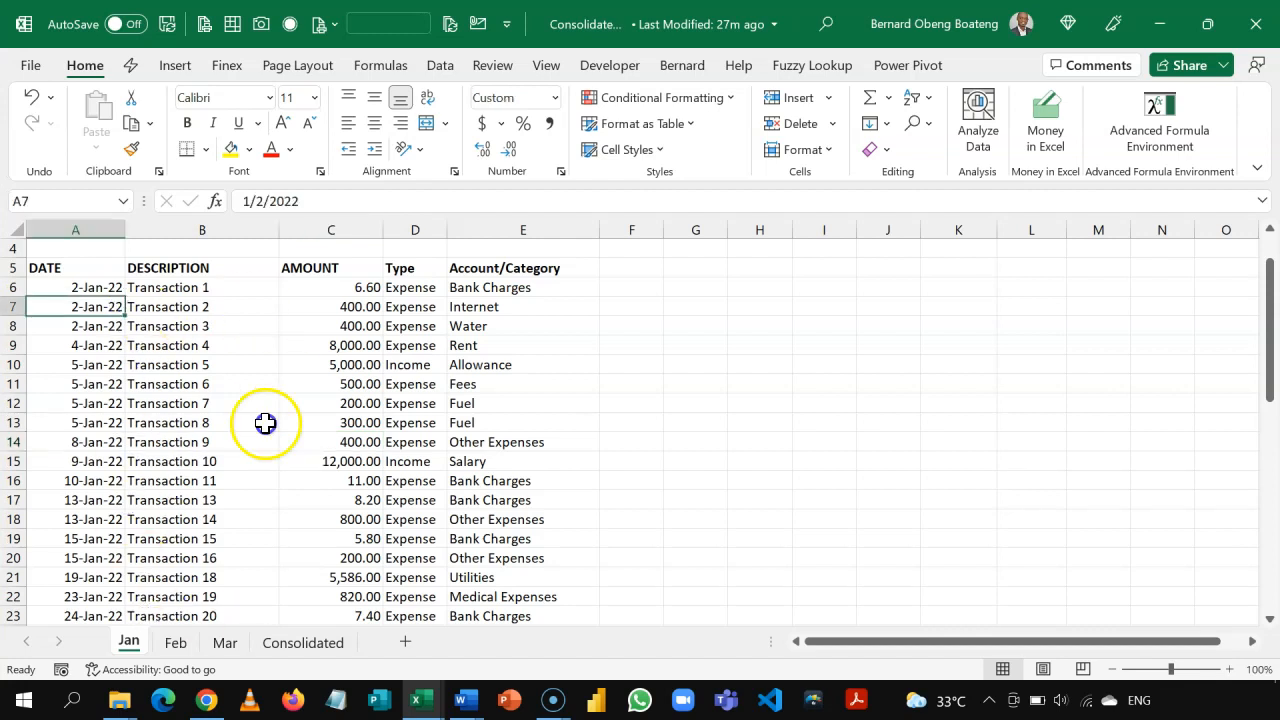
- Look through the Feb, Mar and Consolidated sheets to compare their column layouts
click(180, 652)
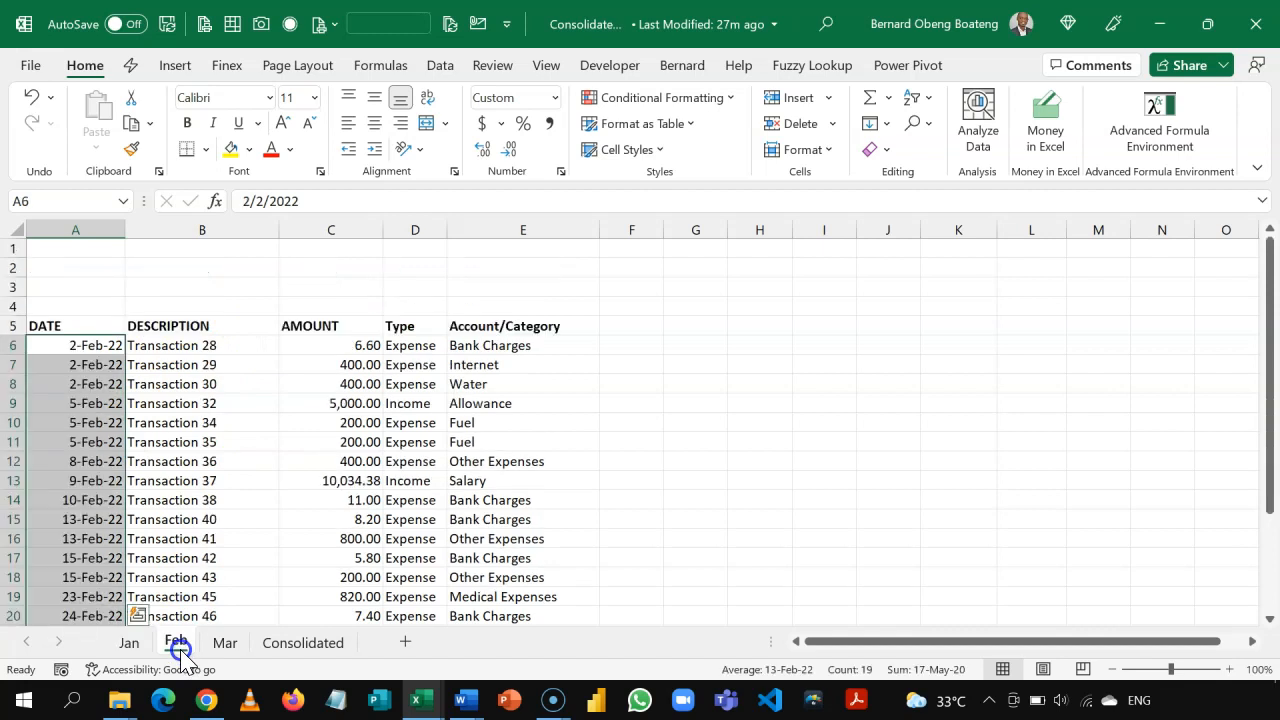
click(208, 647)
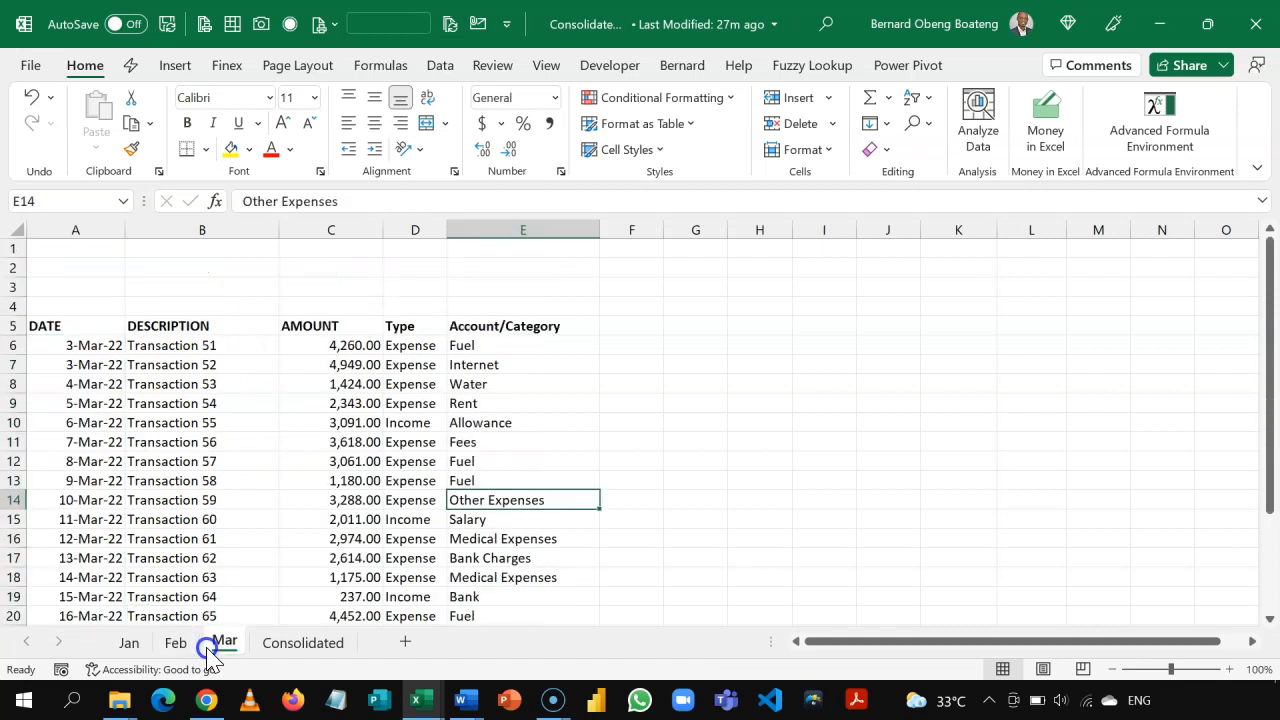
click(290, 643)
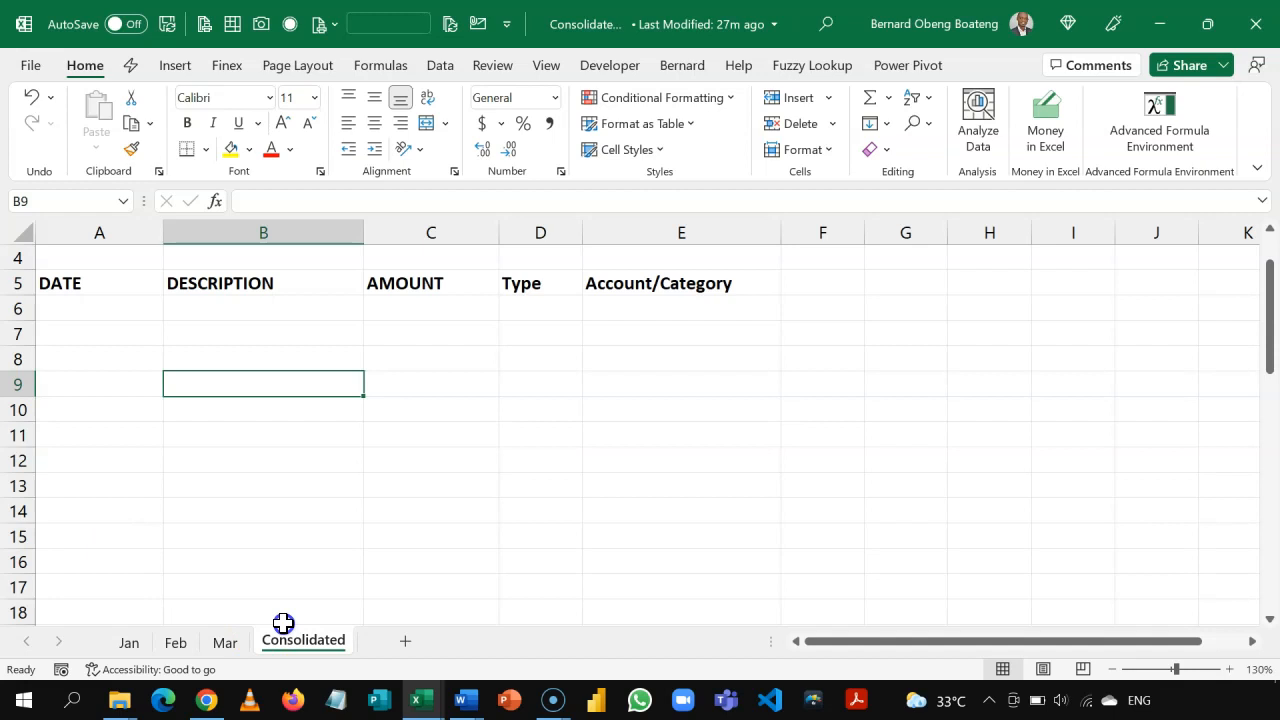
- Convert the transaction range A5:E30 on the Jan sheet into a table with headers
click(131, 640)
click(178, 398)
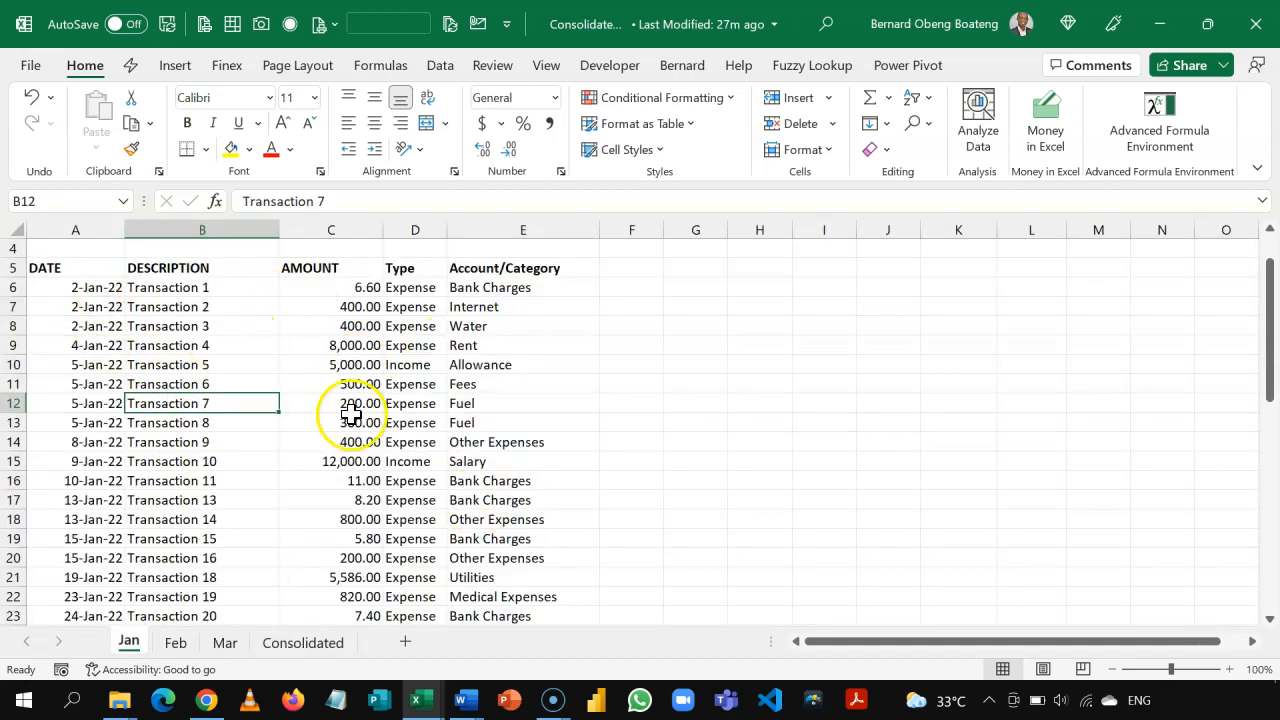
click(206, 360)
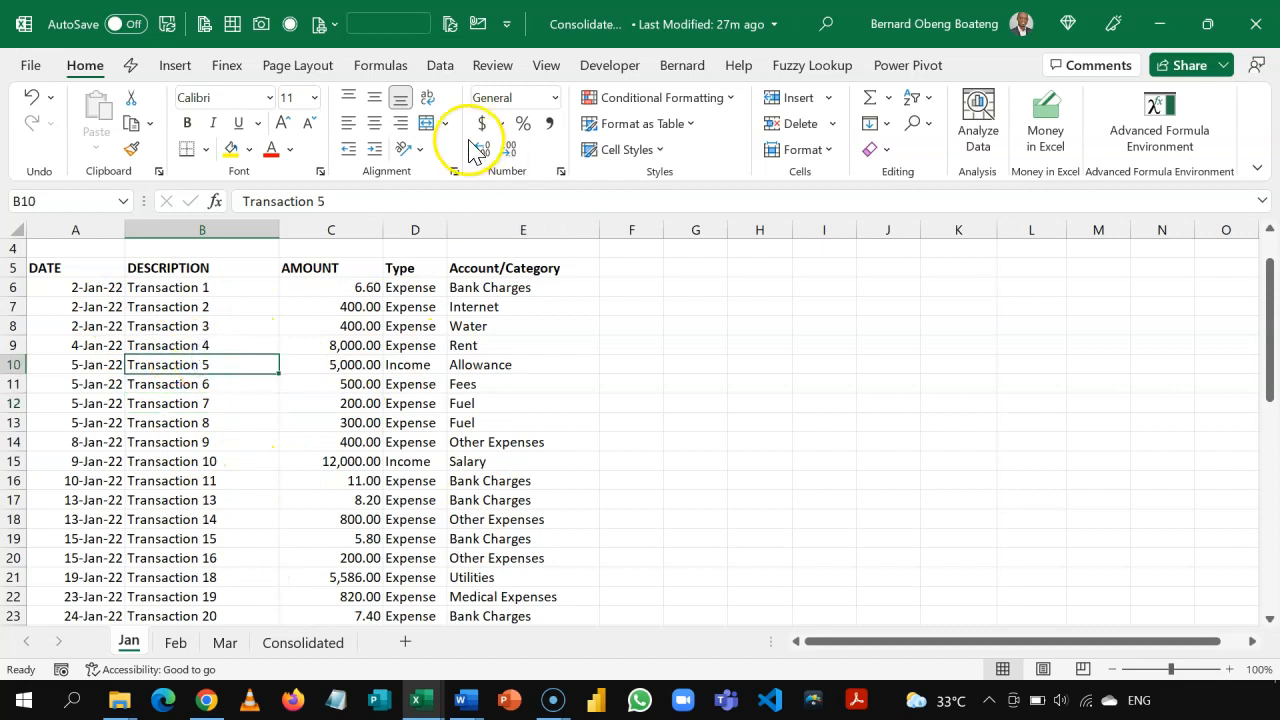
click(175, 65)
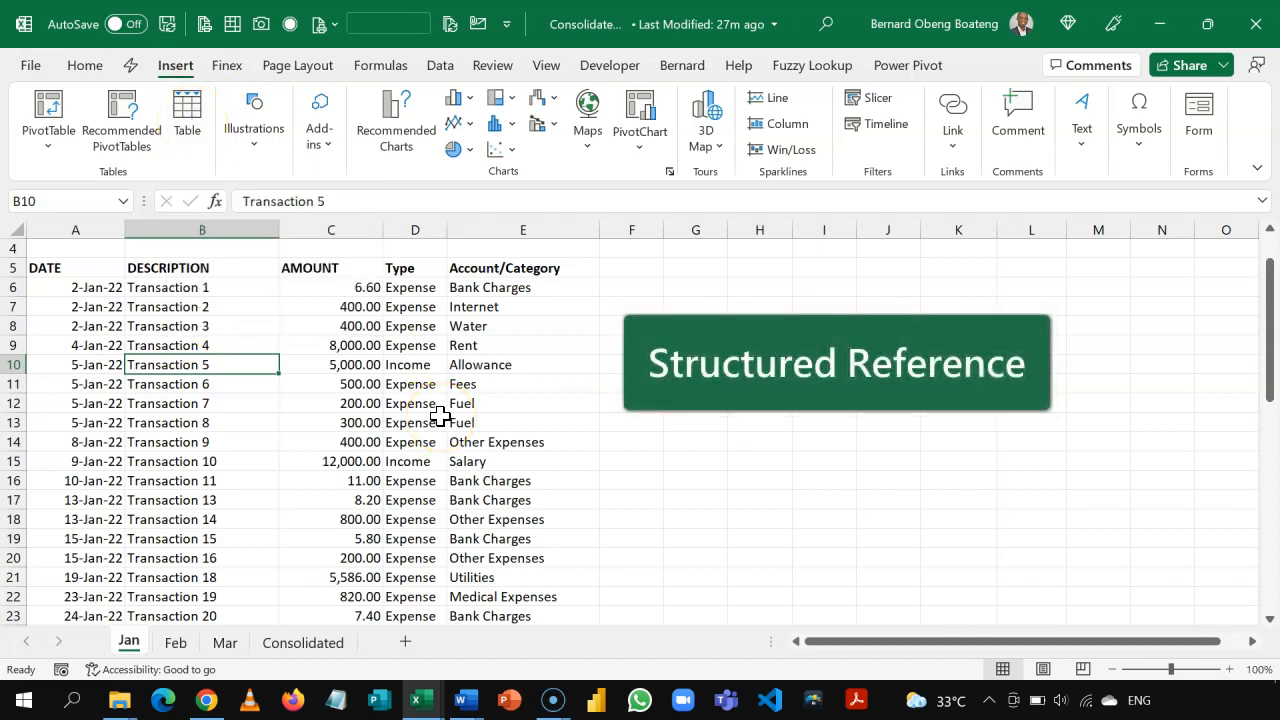
key(ctrl+t)
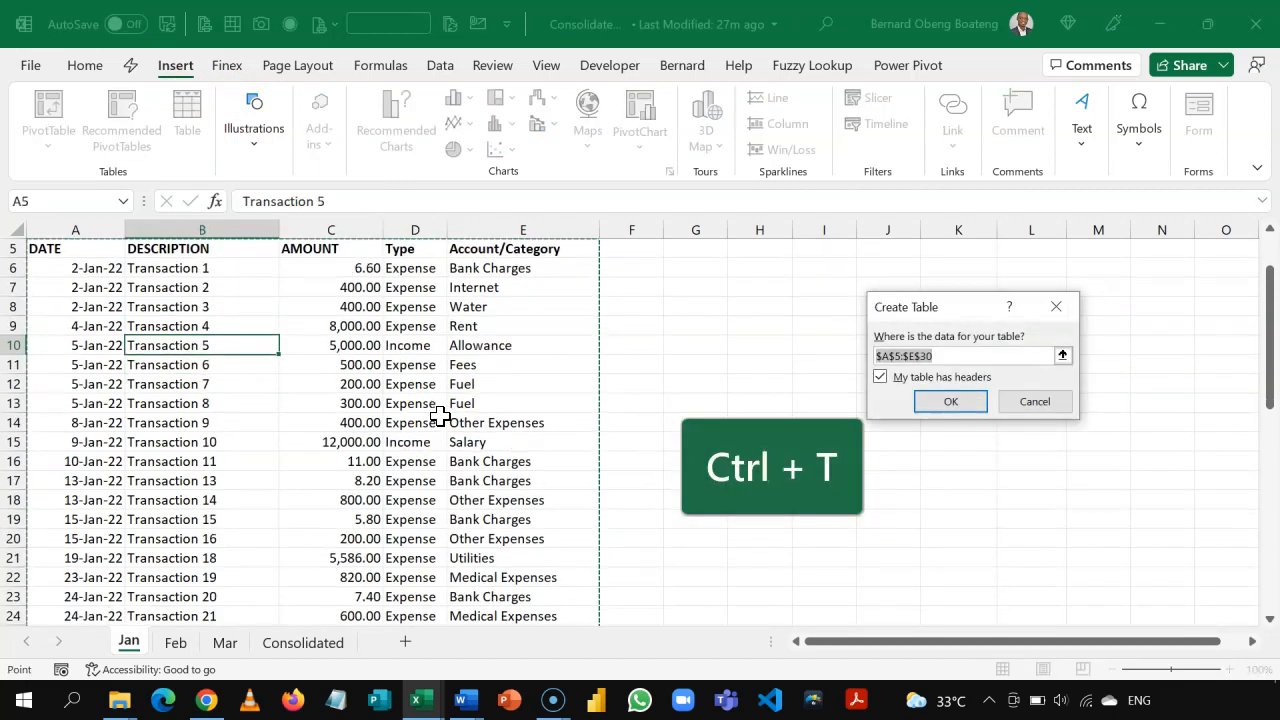
key(Return)
- Name the January transactions table Jan
click(249, 348)
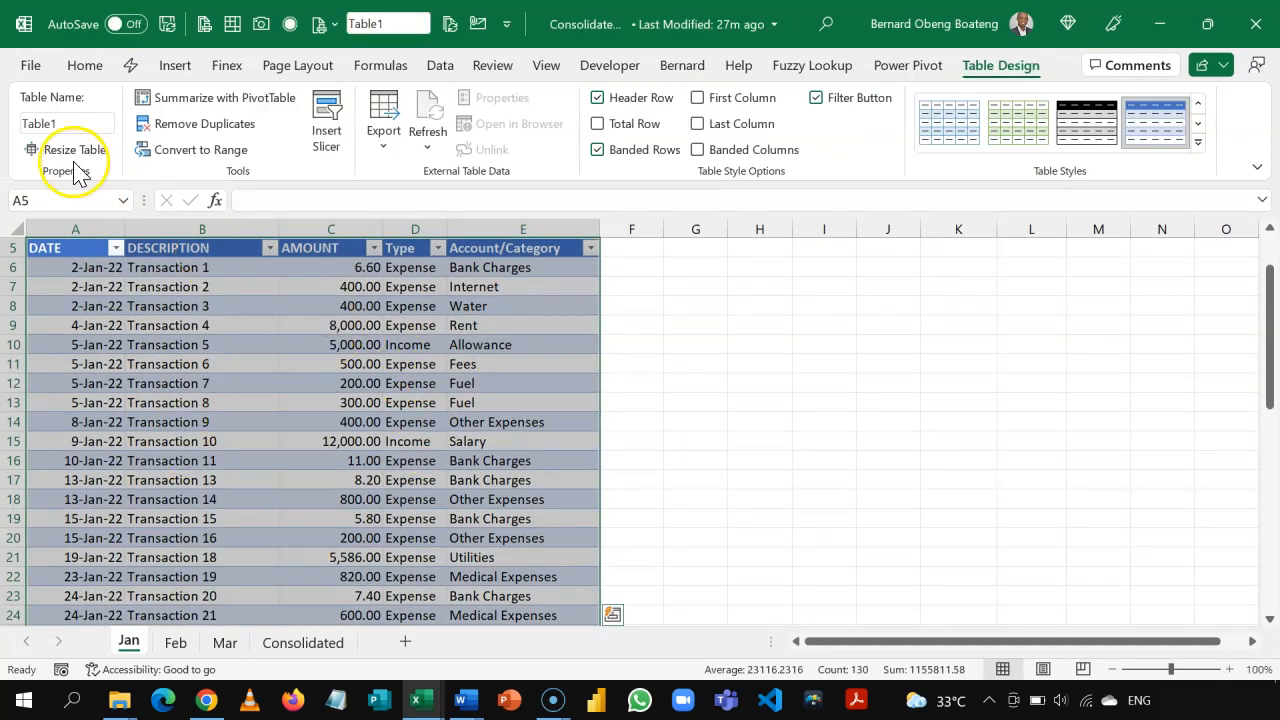
click(63, 123)
text(Ja)
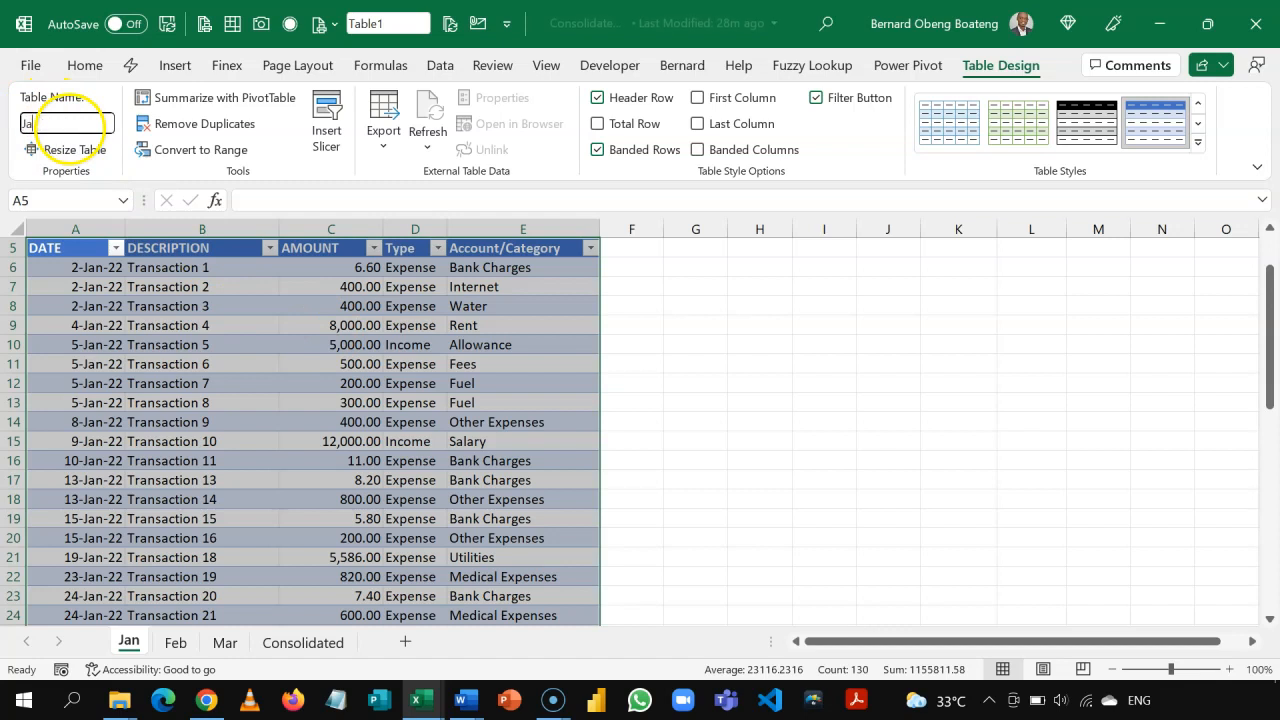
text(n)
key(Return)
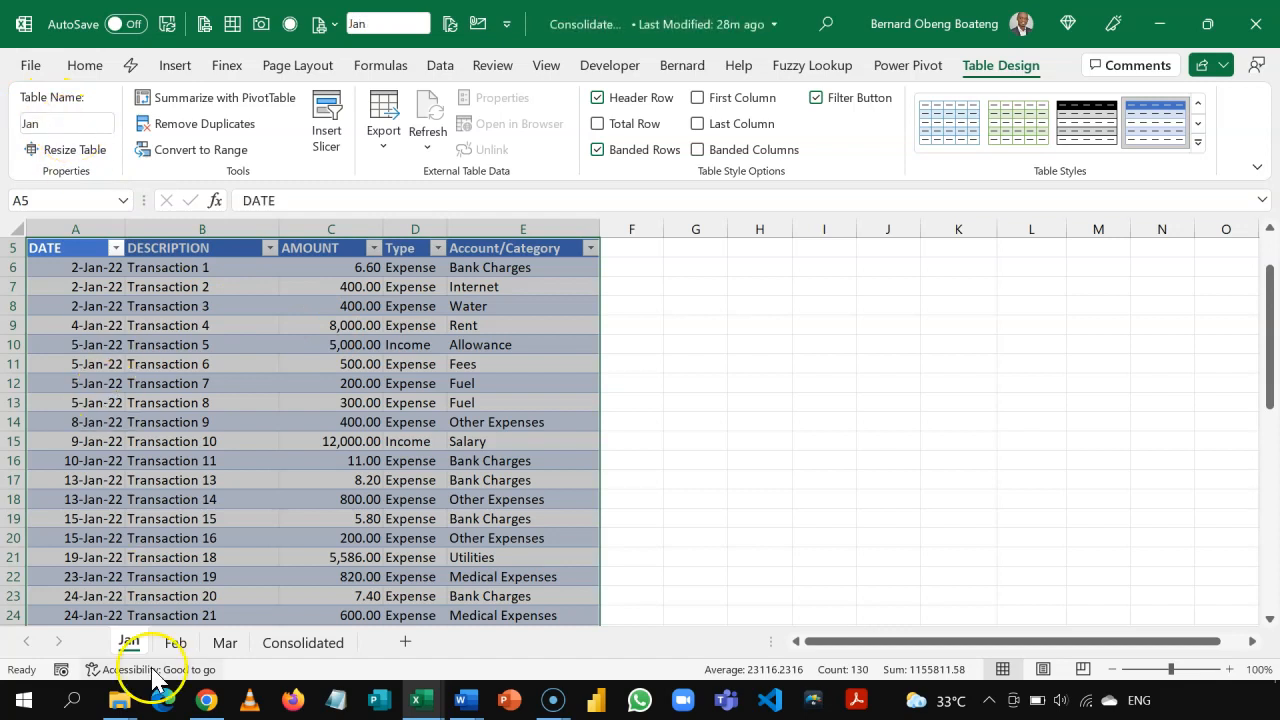
- Convert the transactions on the Feb sheet into a table and name it Feb
click(175, 643)
click(200, 462)
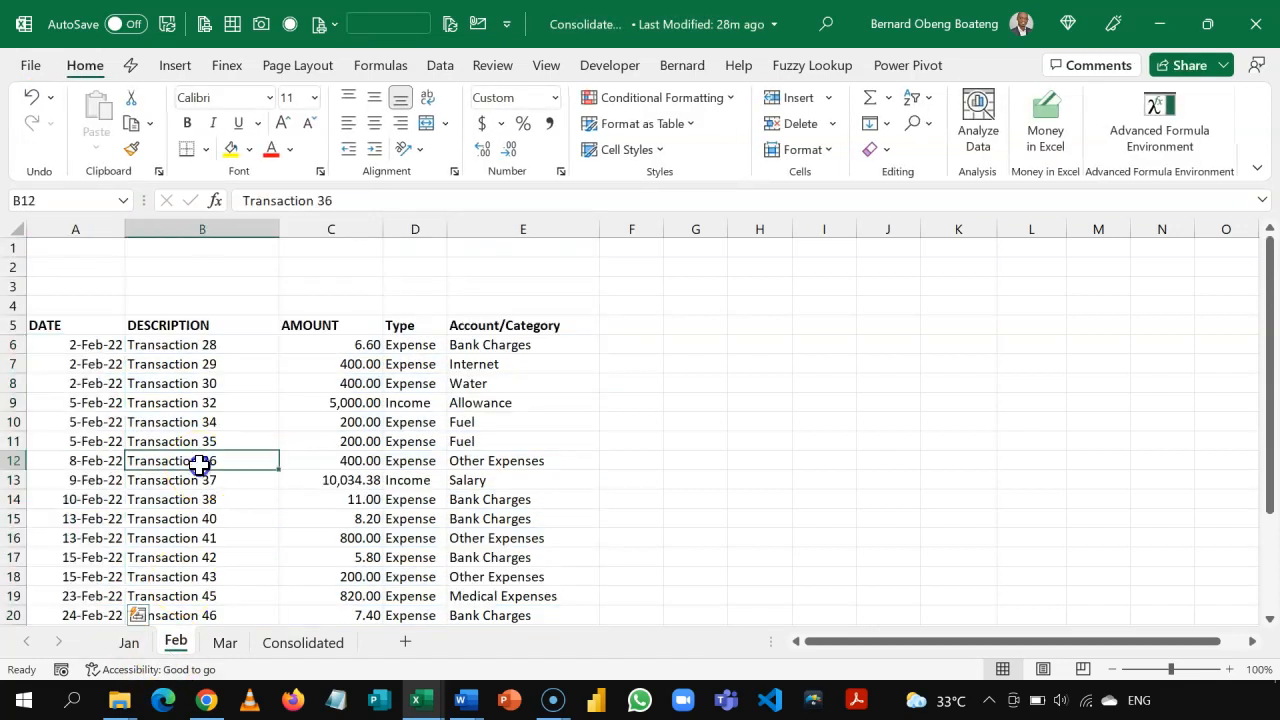
key(ctrl+t)
key(Return)
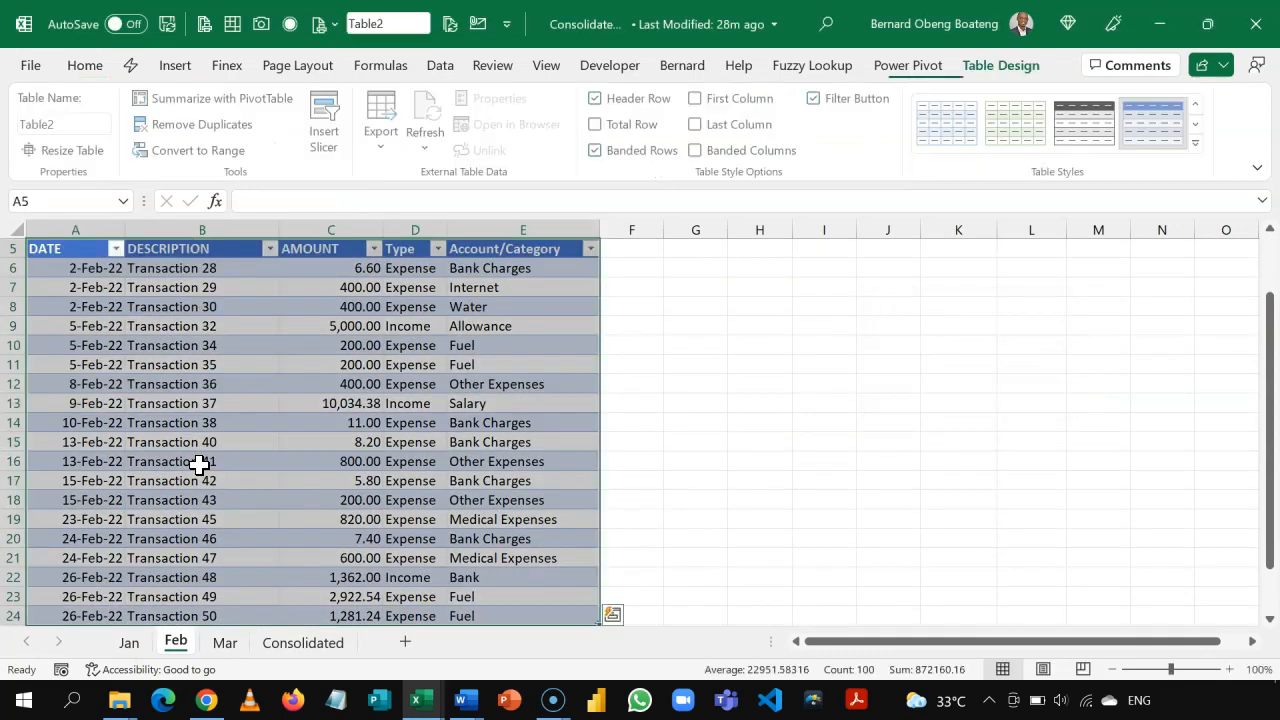
click(94, 125)
text(Feb)
key(Return)
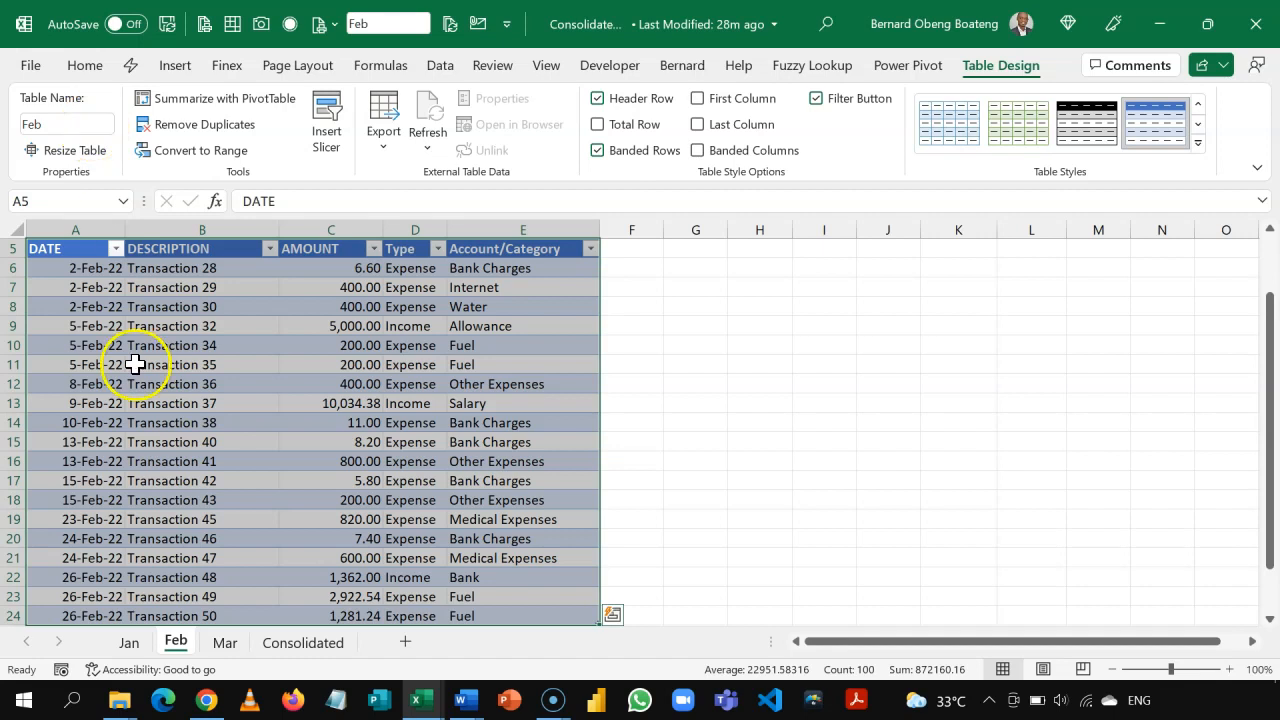
- Convert the transactions on the Mar sheet into a table and name it Mar
click(220, 640)
click(222, 524)
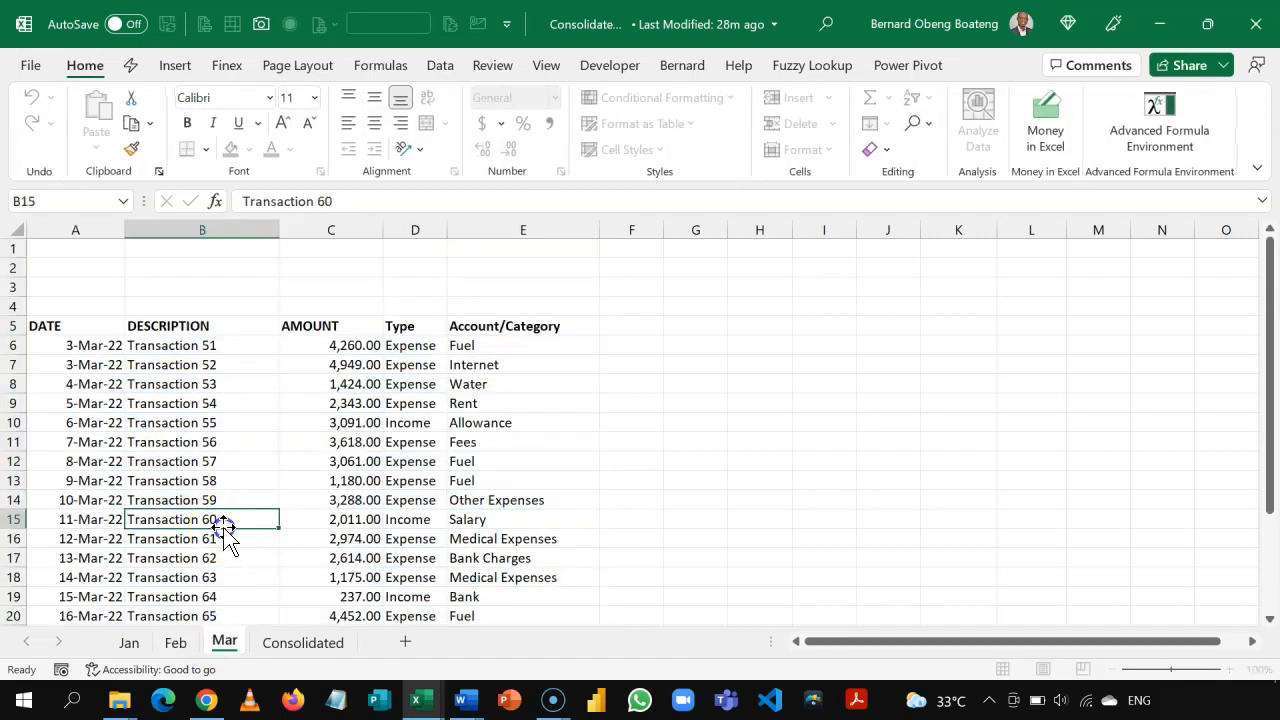
key(ctrl+t)
key(Return)
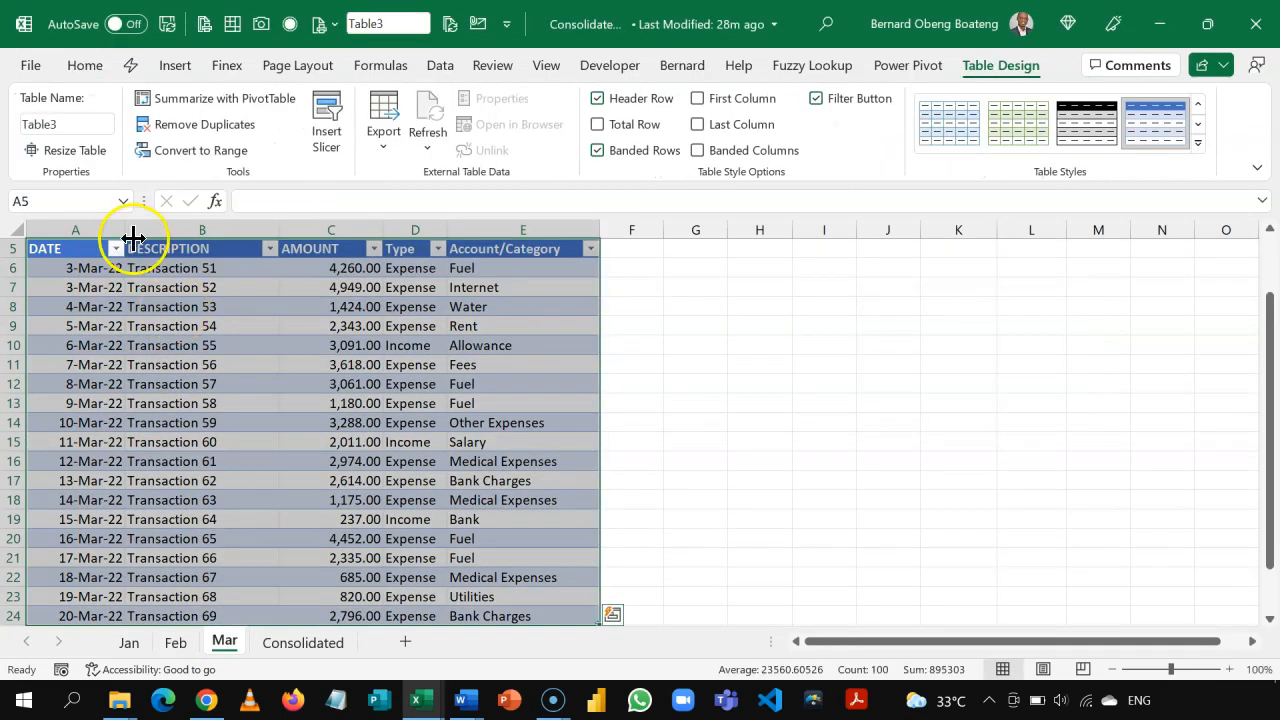
click(87, 124)
text(Ma)
key(Return)
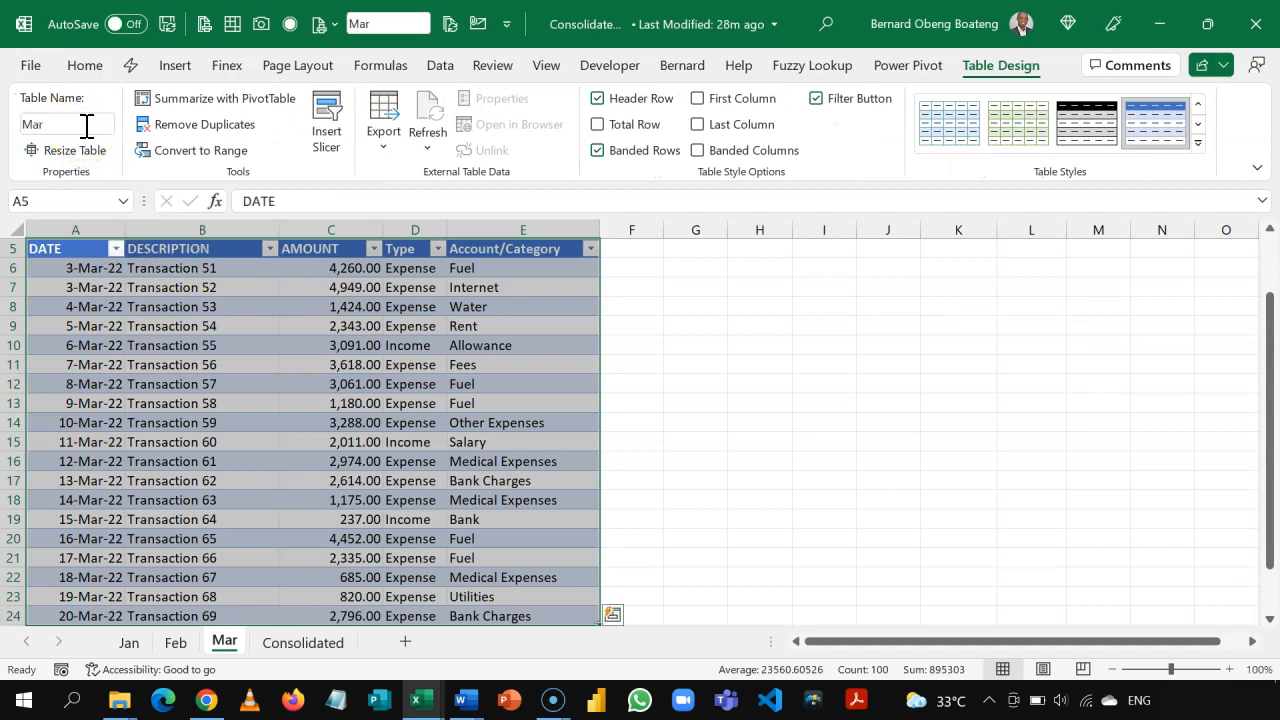
click(130, 418)
- Enter =VSTACK(Jan,Feb,Mar) in cell A6 of the Consolidated sheet to stack the three monthly tables
click(302, 643)
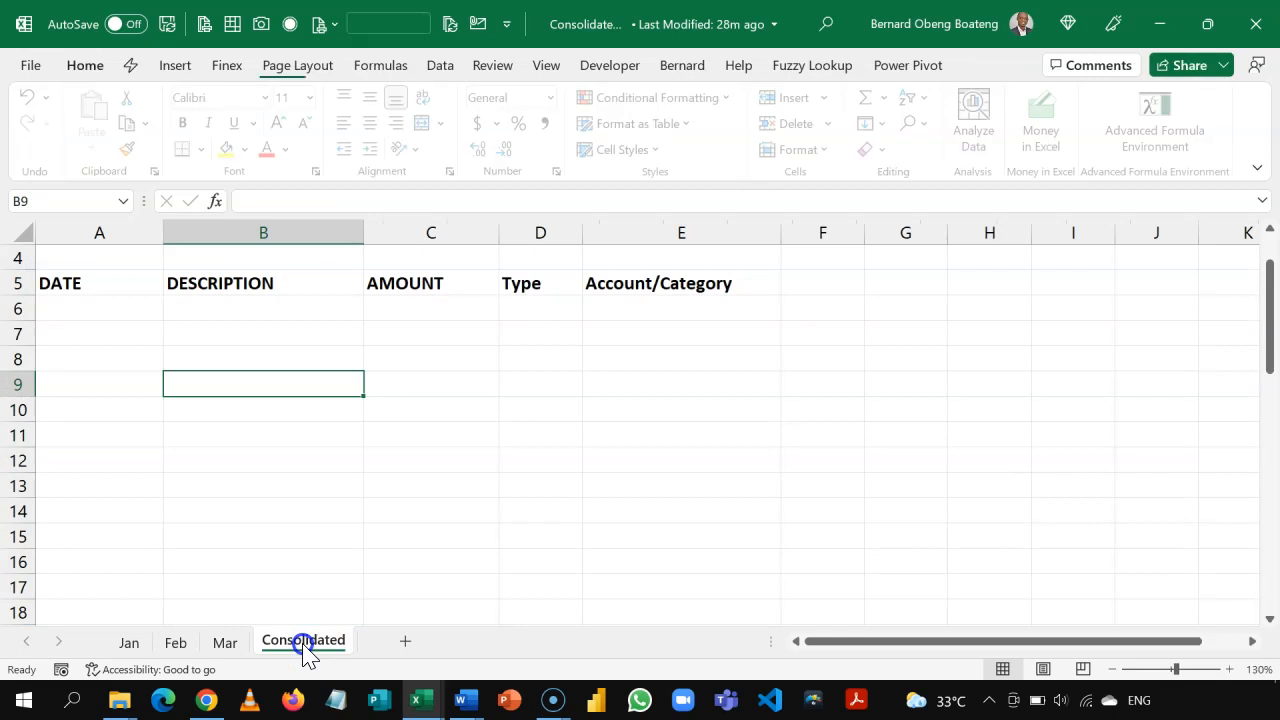
click(121, 307)
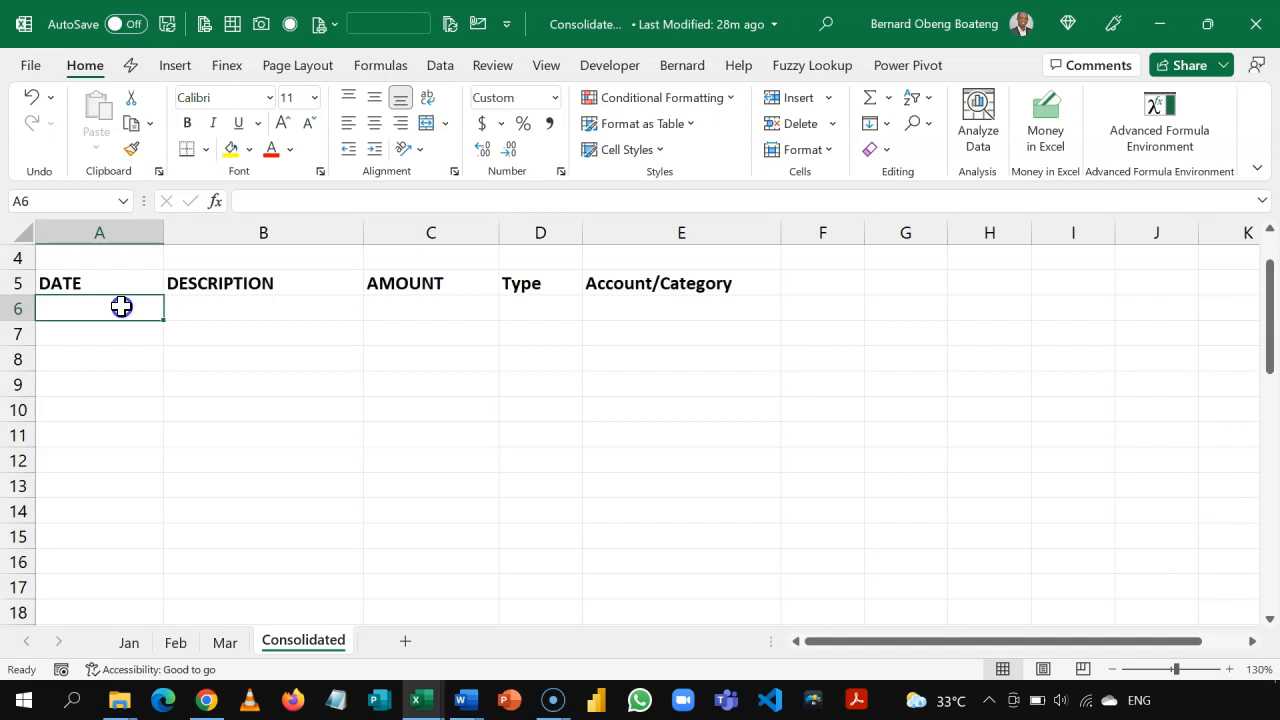
text(=vst)
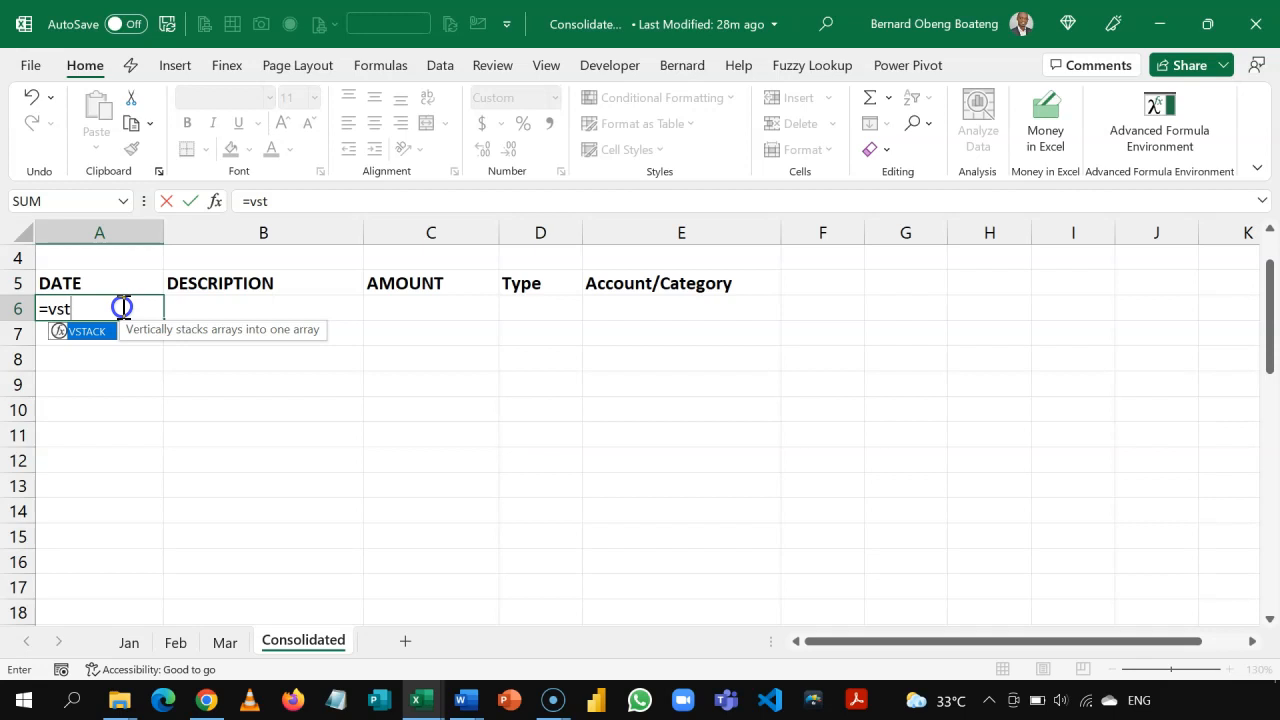
key(Tab)
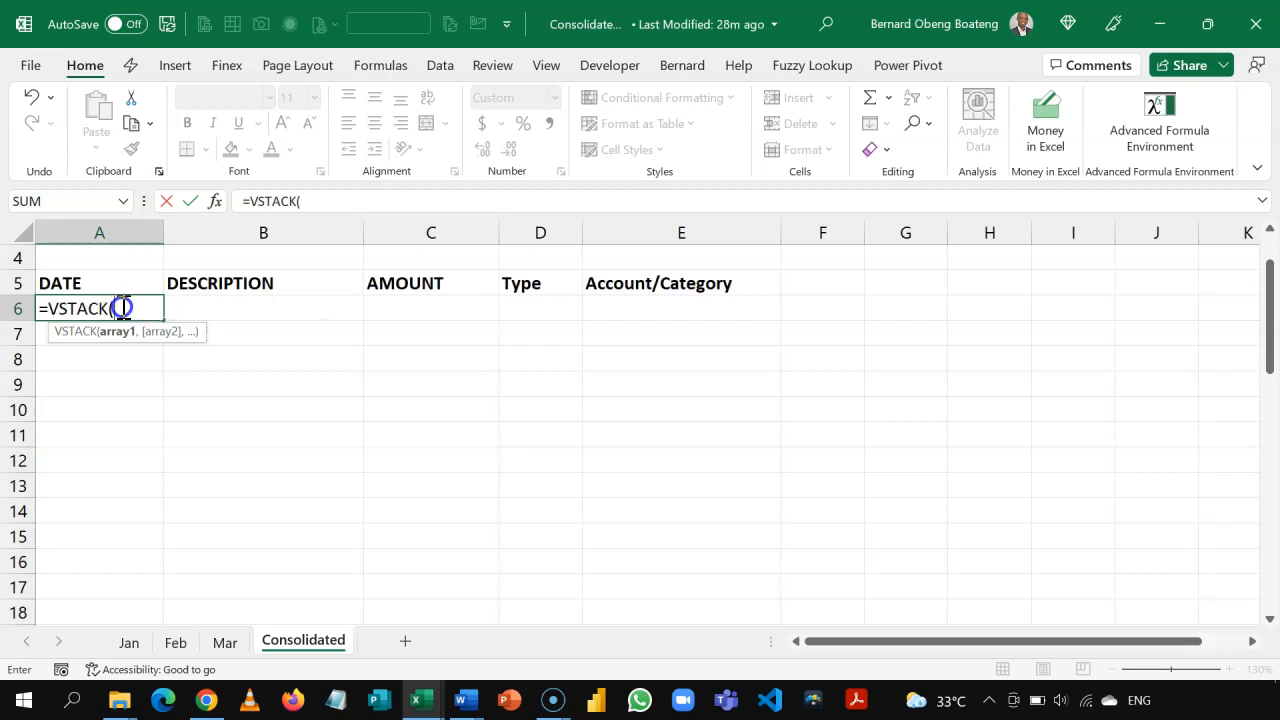
text(J)
key(Tab)
text(,)
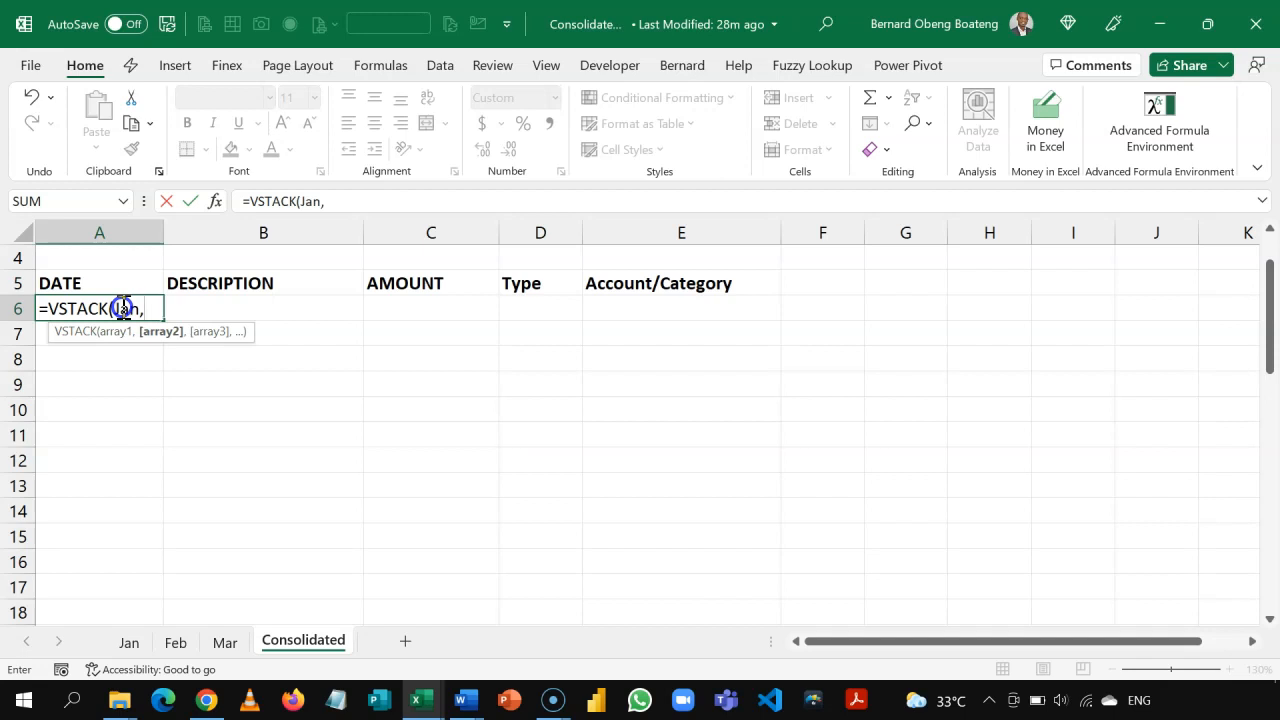
text(Fe)
key(Tab)
text(,)
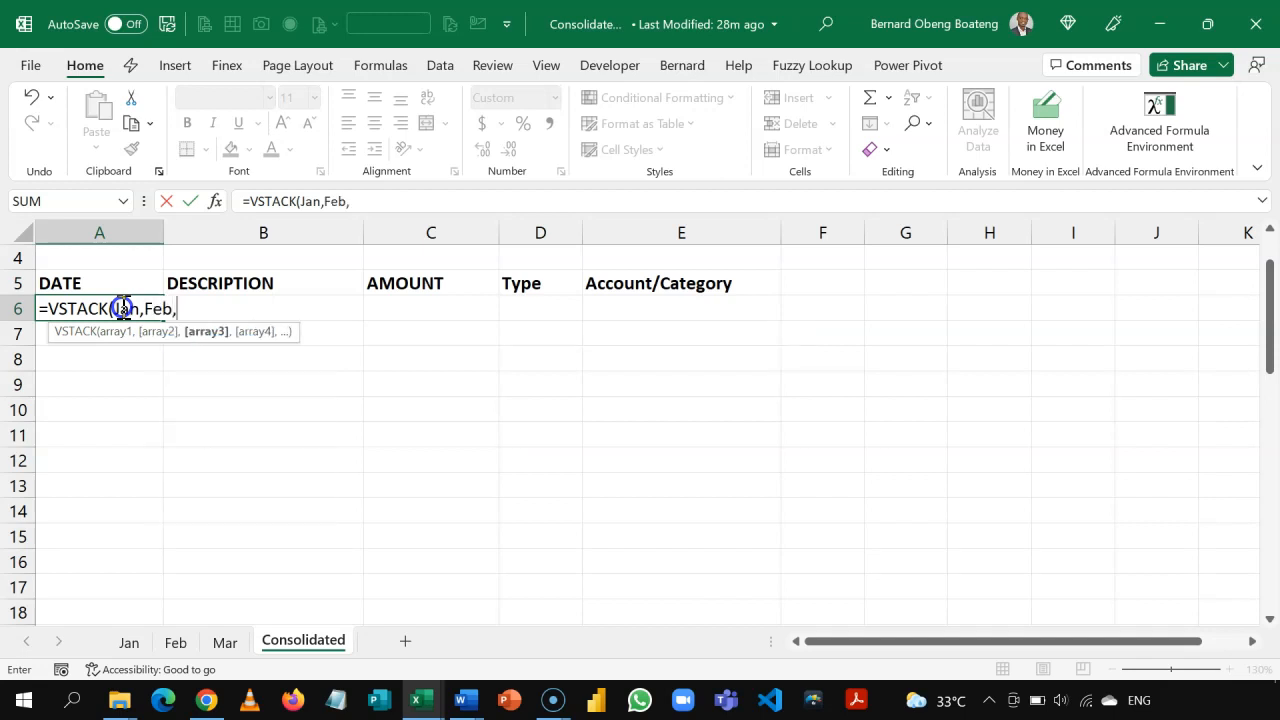
text(Ma)
key(Down)
key(Down)
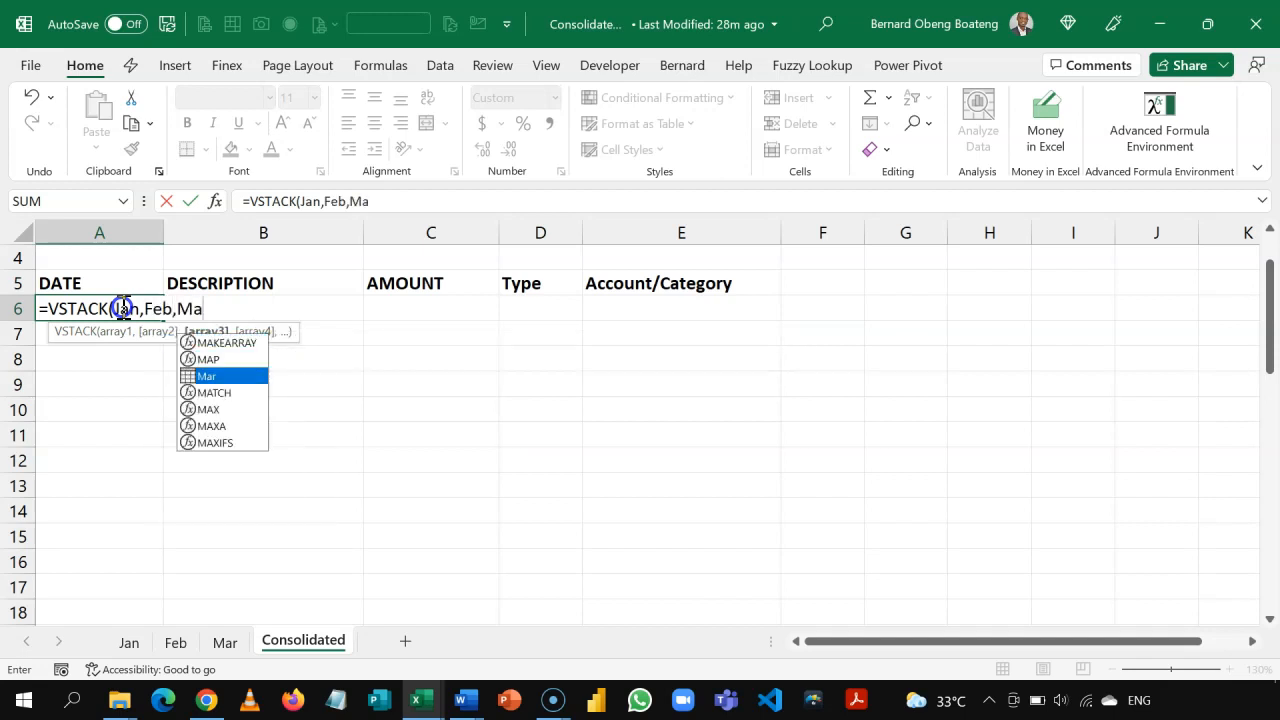
key(Tab)
text())
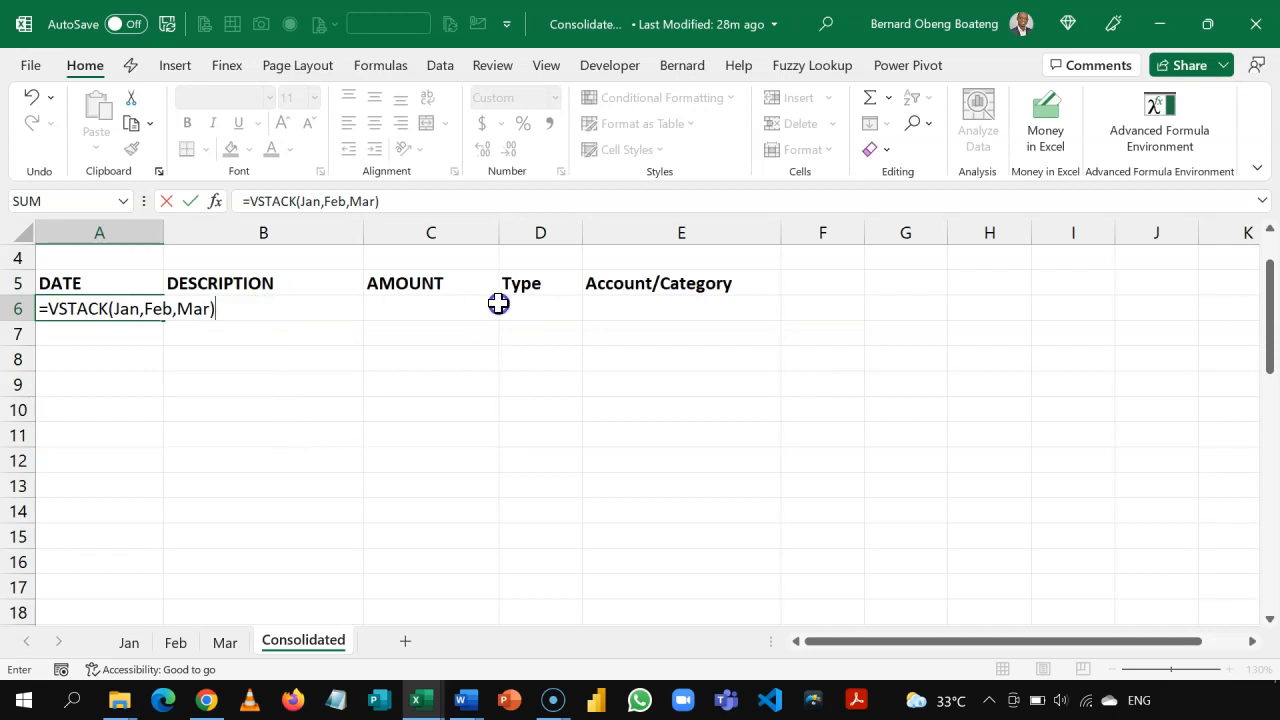
key(Return)
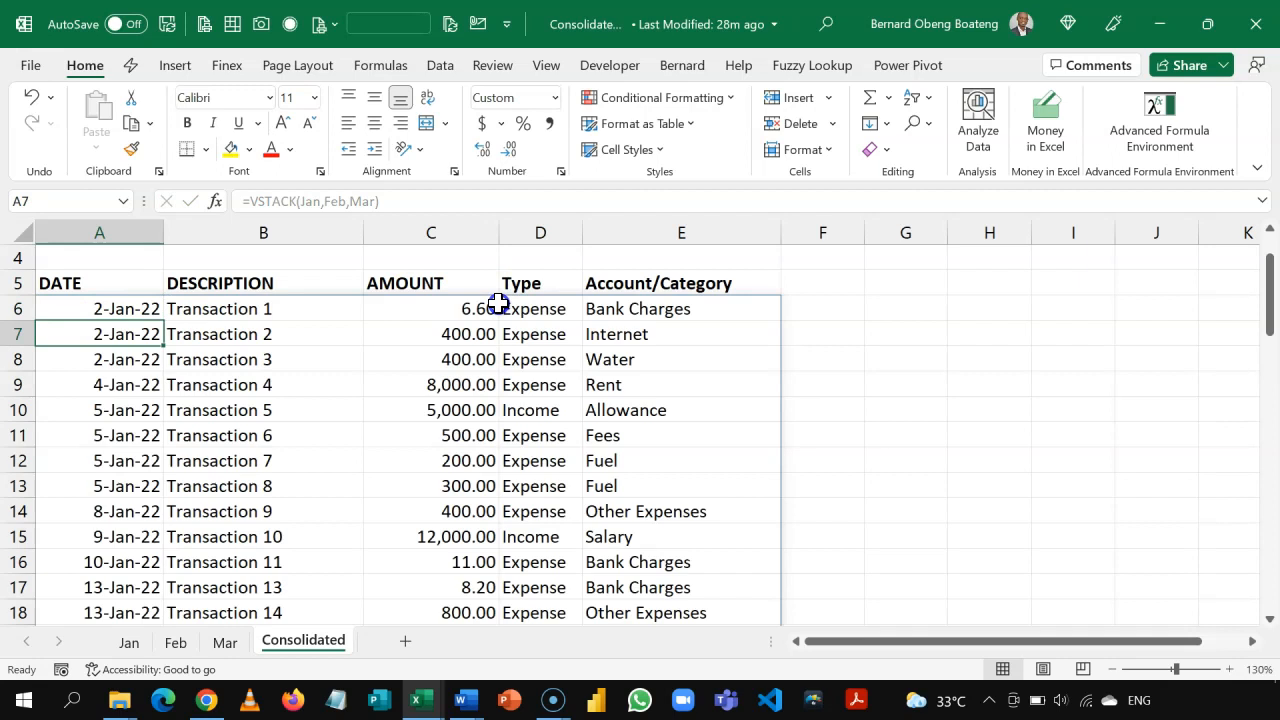
- Examine the stacked rows on the Consolidated sheet down to the last one, and the extent of the Mar table
click(128, 305)
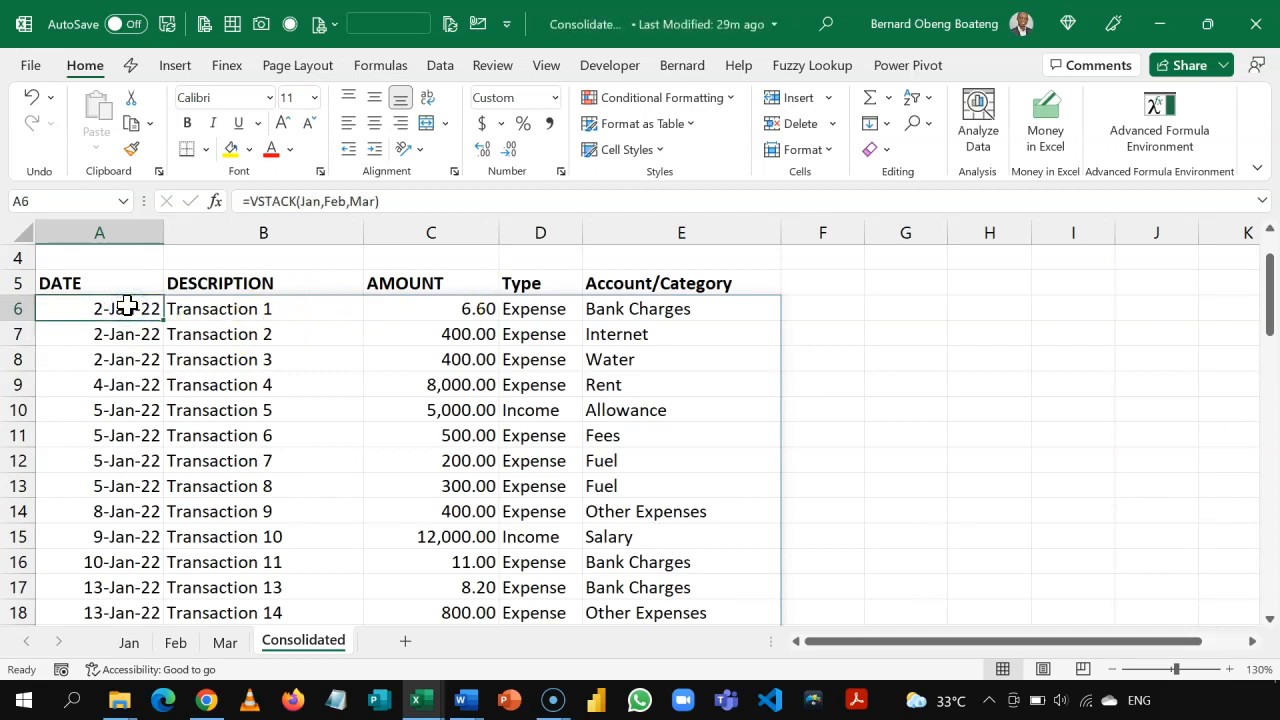
key(ctrl+Down)
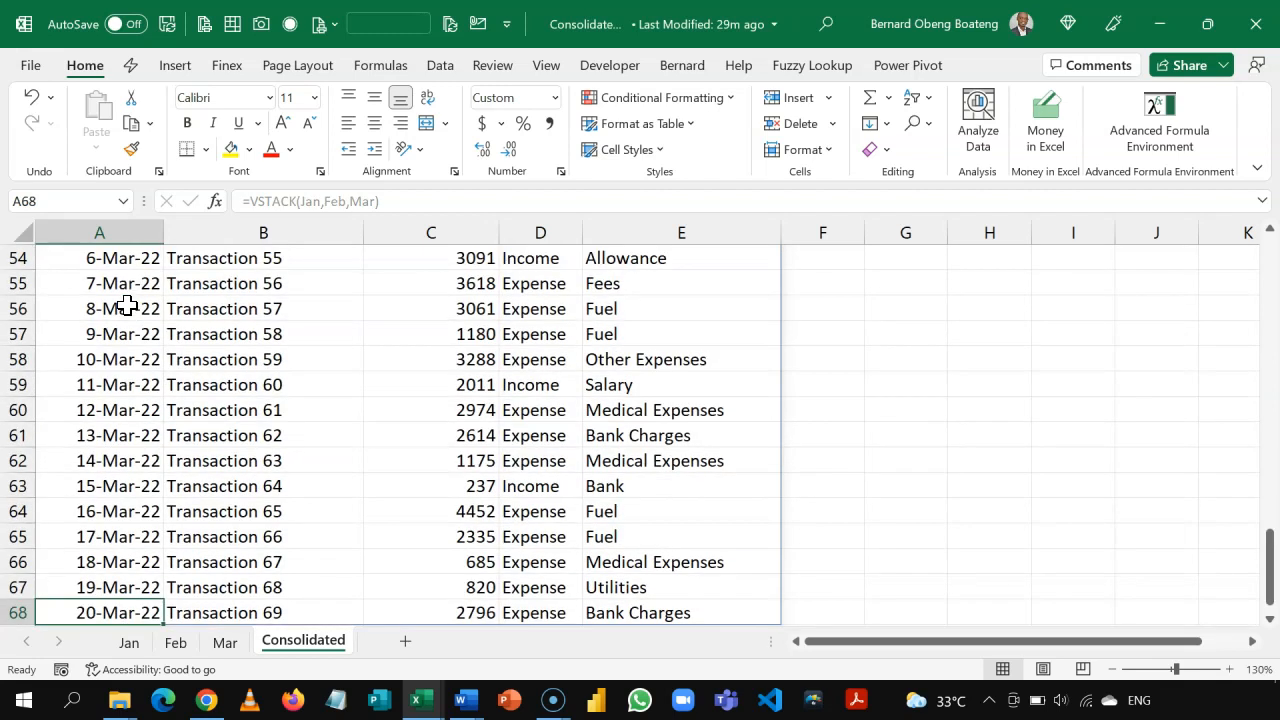
scroll(128, 305, down, 1)
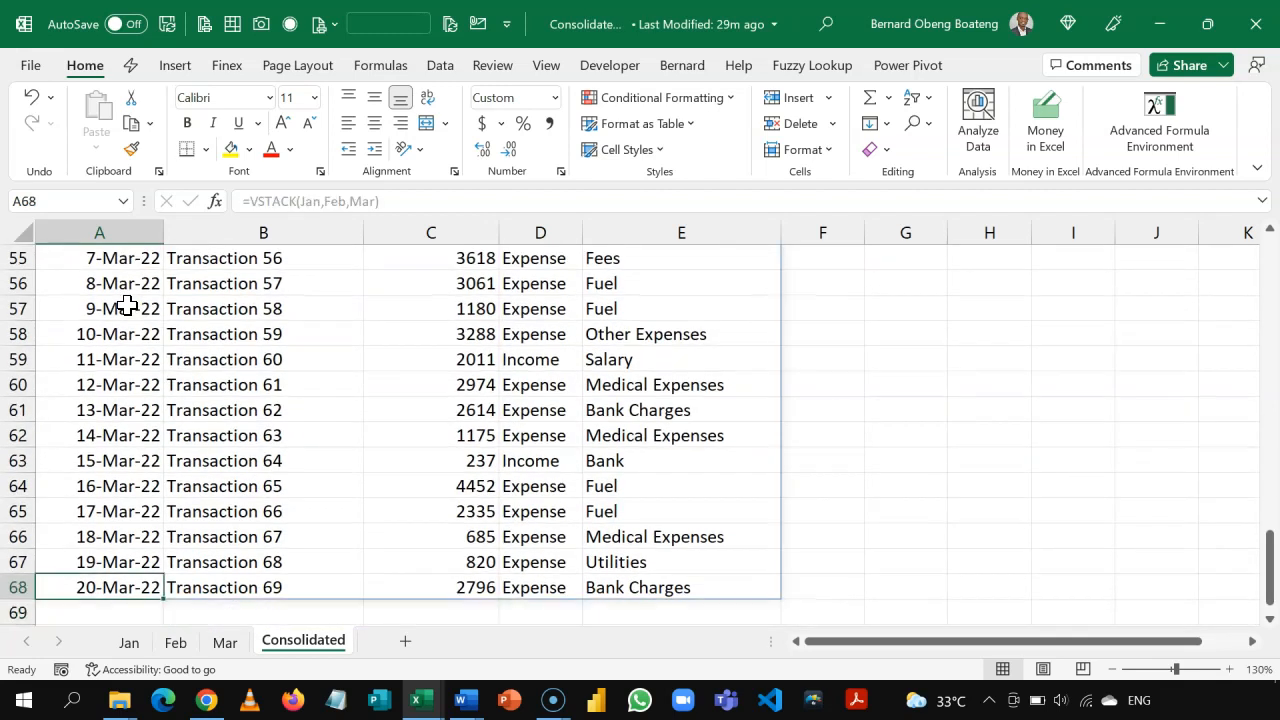
key(ctrl+Up)
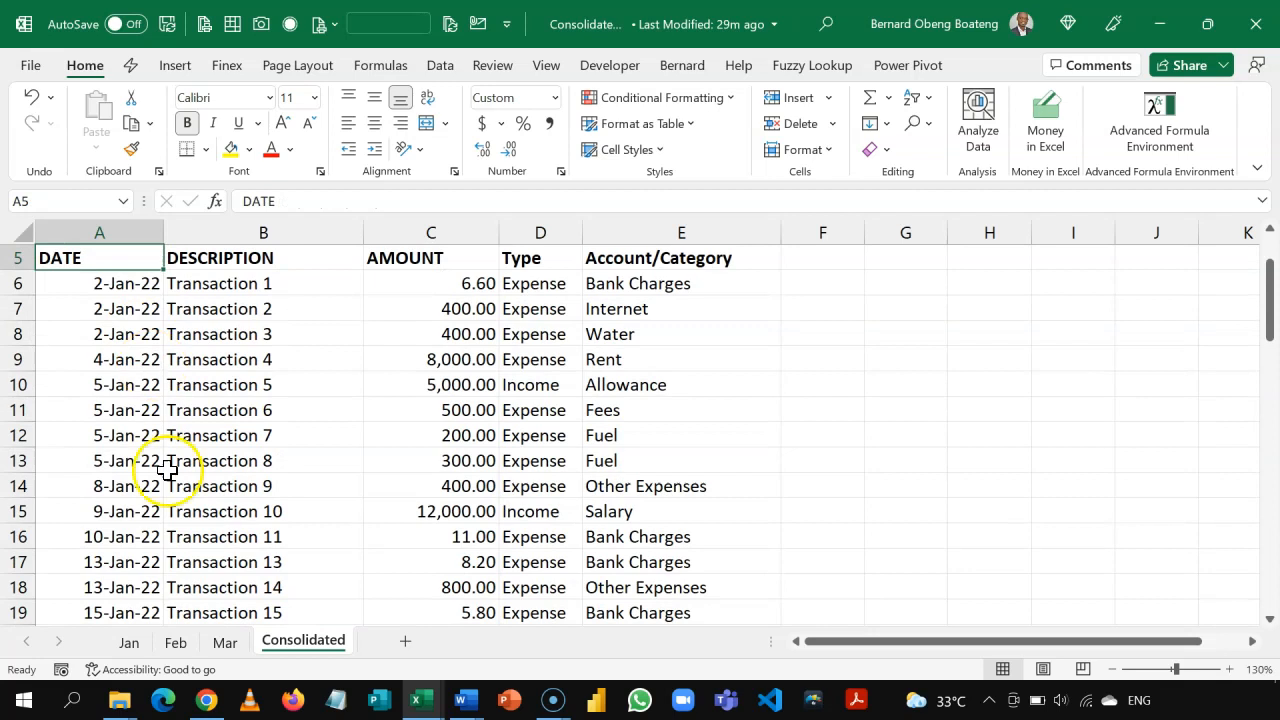
click(226, 642)
click(58, 557)
key(Down)
key(Down)
key(Down)
key(Down)
key(Down)
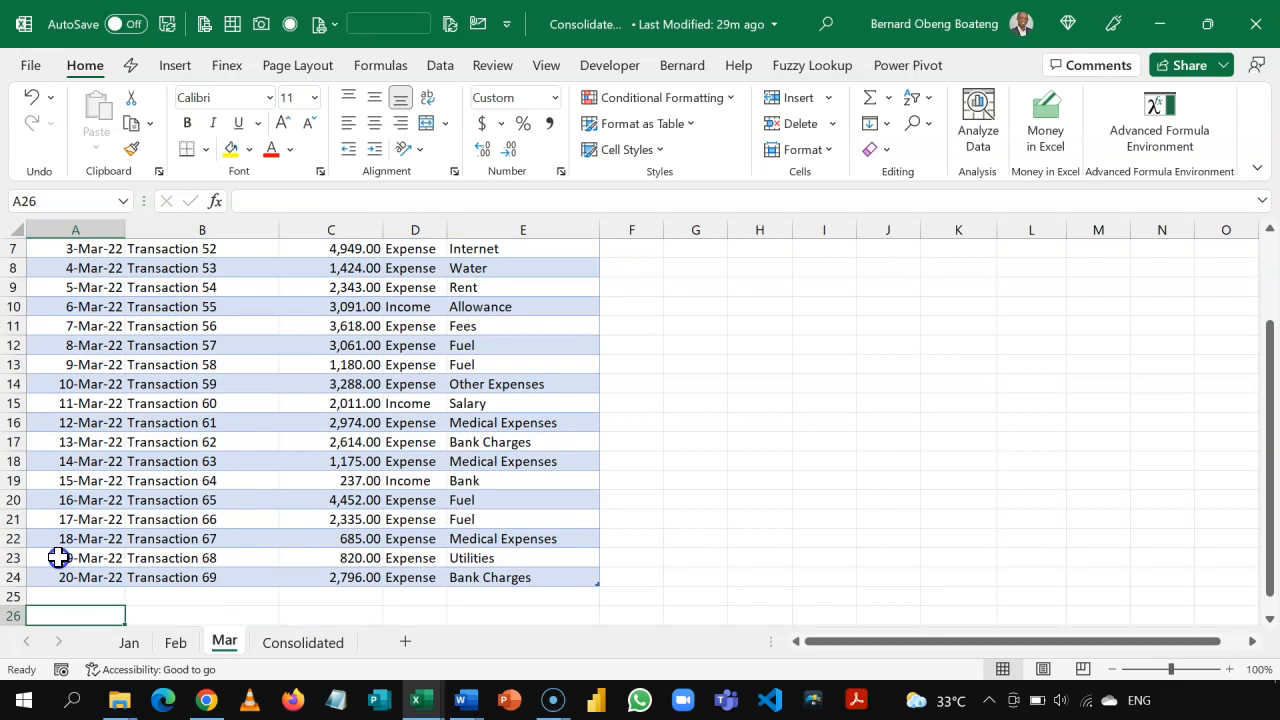
key(Up)
key(Up)
key(Up)
key(Up)
key(Up)
key(Up)
key(Up)
key(Up)
key(Up)
key(Up)
key(Up)
key(Up)
key(Up)
key(Up)
key(Up)
key(Up)
key(Up)
key(Up)
key(Up)
key(Up)
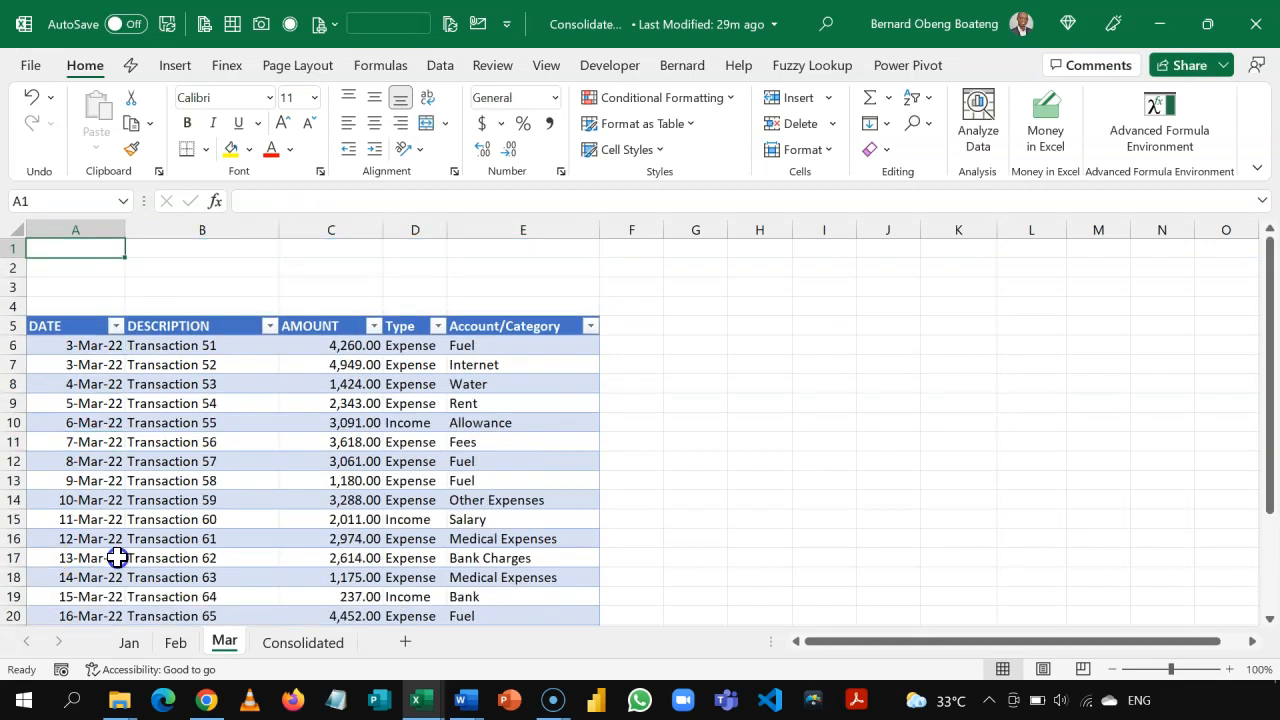
- Duplicate the Mar sheet, placing the copy between Mar and Consolidated
click(130, 481)
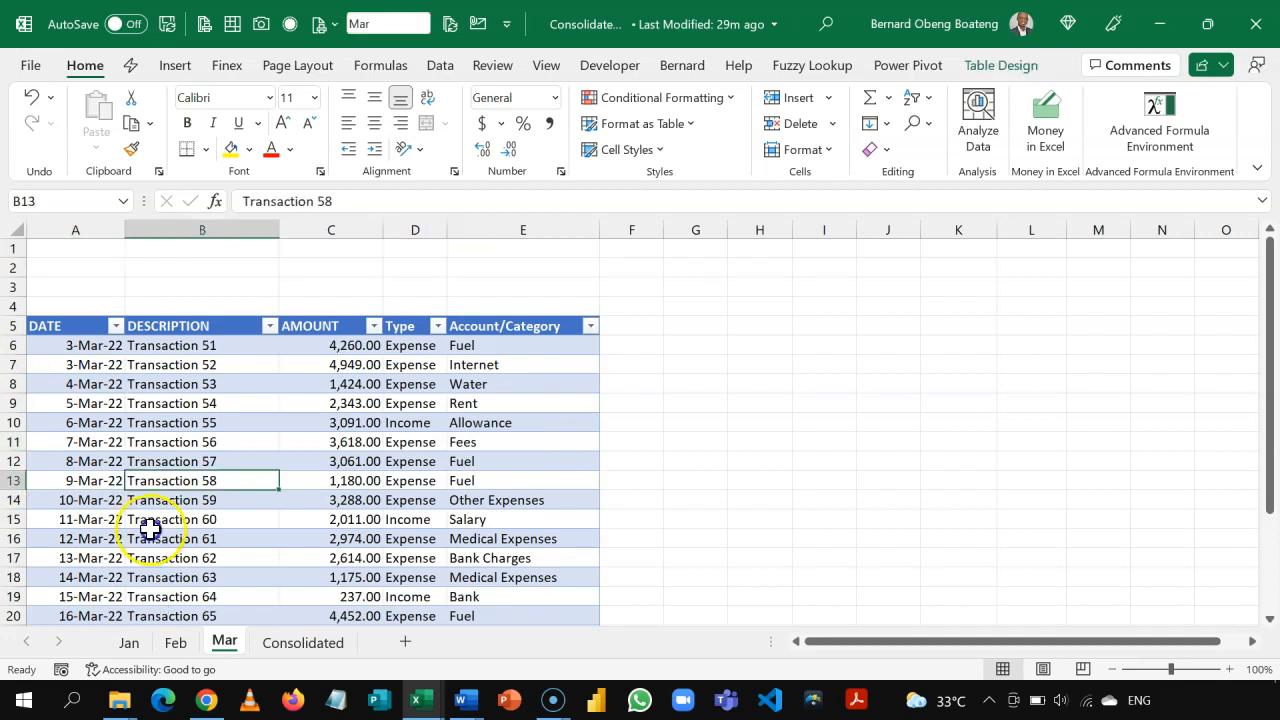
click(226, 643)
drag(228, 646, 267, 645)
click(284, 538)
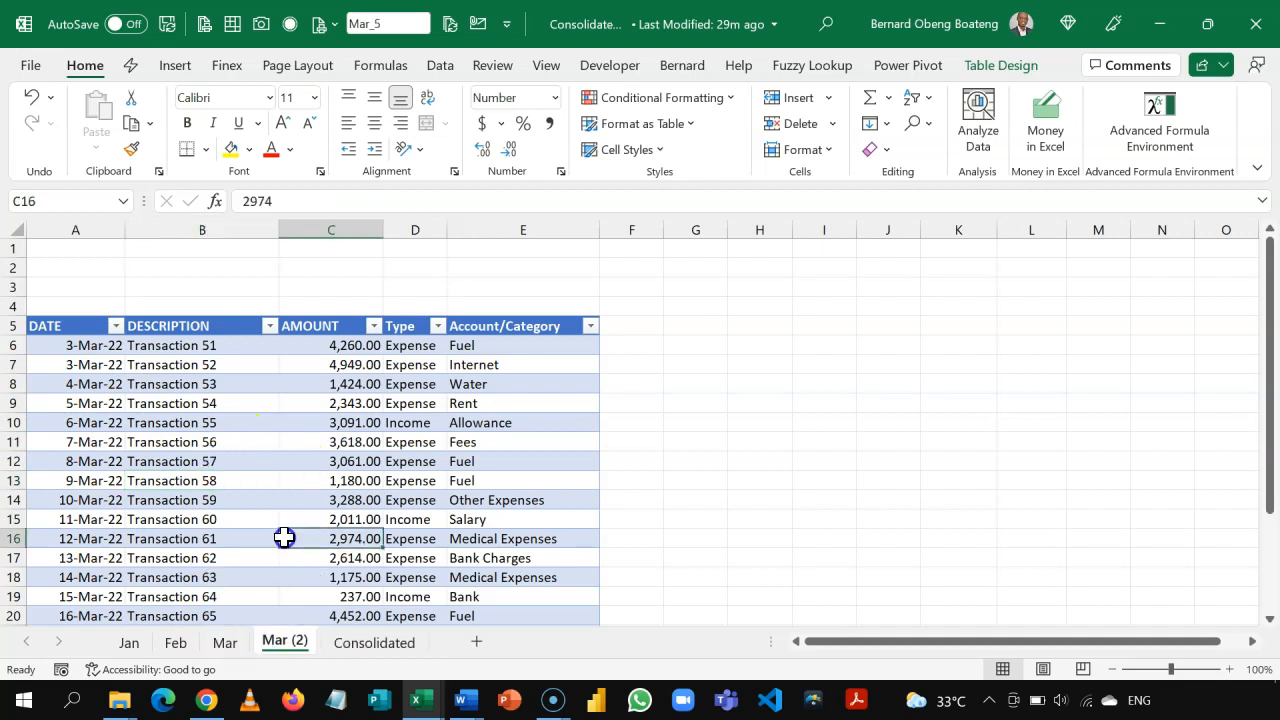
- Rename the copied sheet Mar (2) as Apr
key(alt+h)
key(o)
key(r)
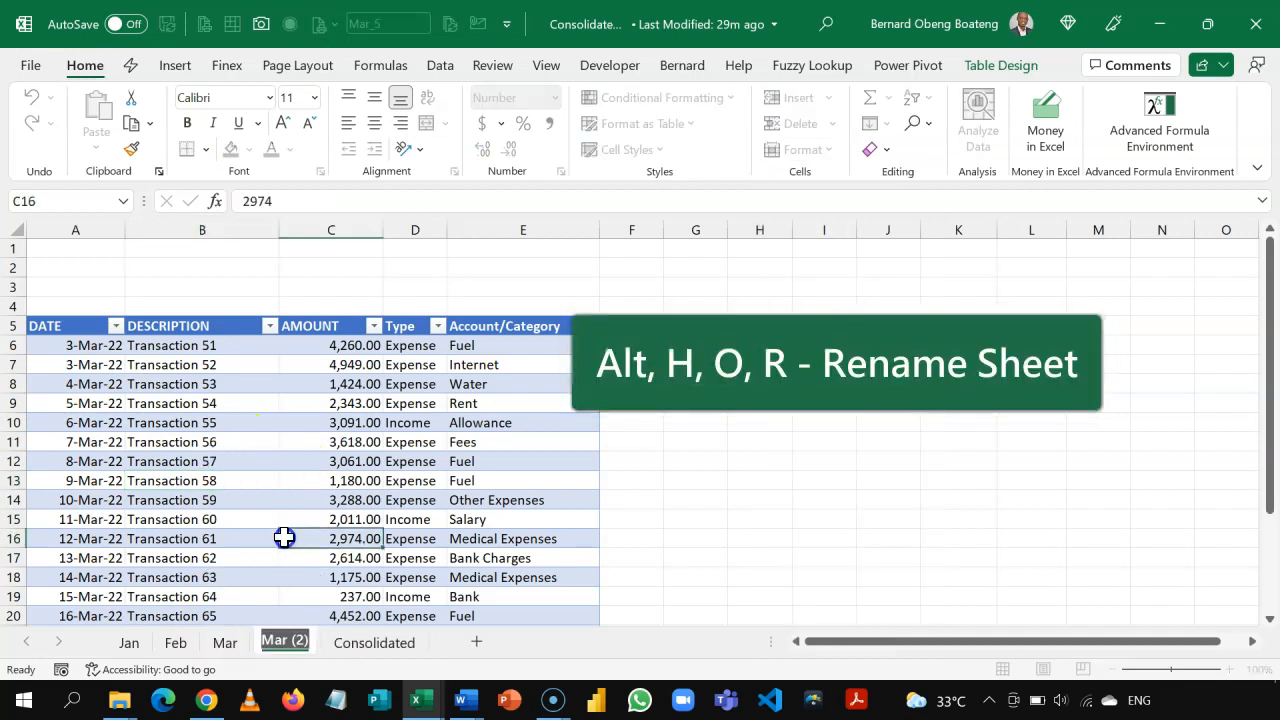
text(Apr)
key(Return)
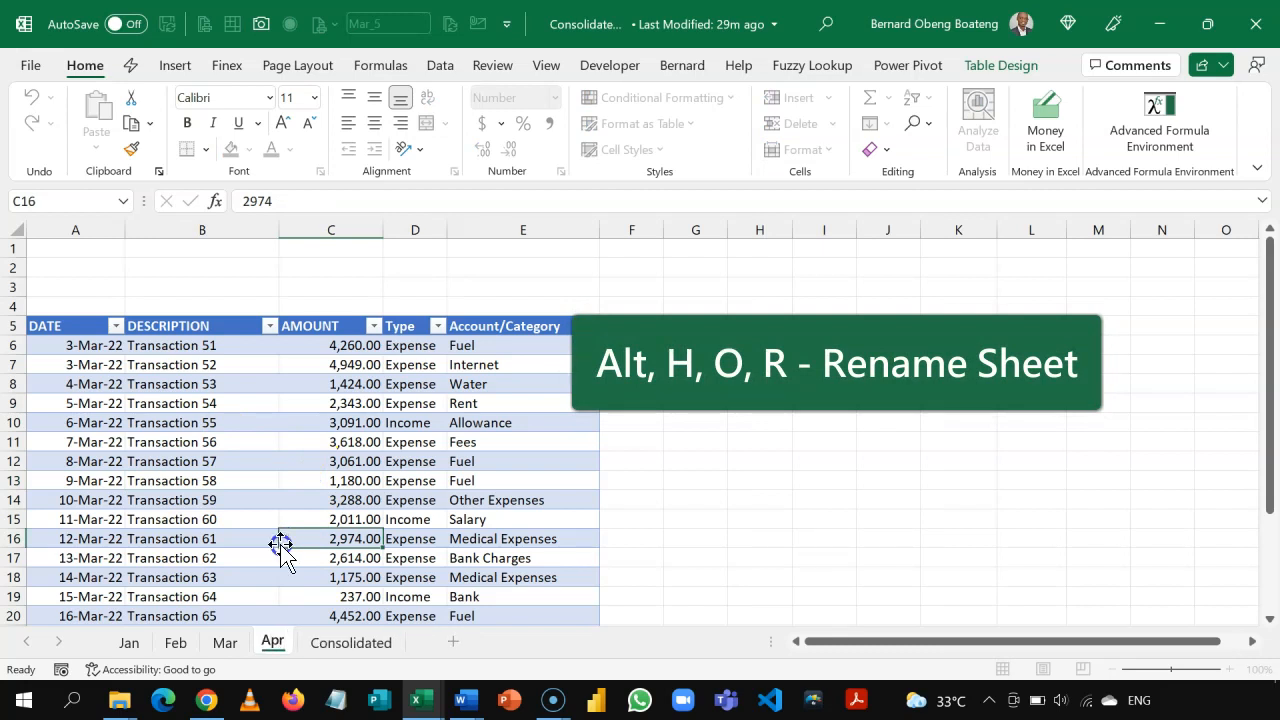
- Replace every 3/ with 4/ in the DATE column of the Apr sheet's table to turn the March dates into April dates
click(273, 577)
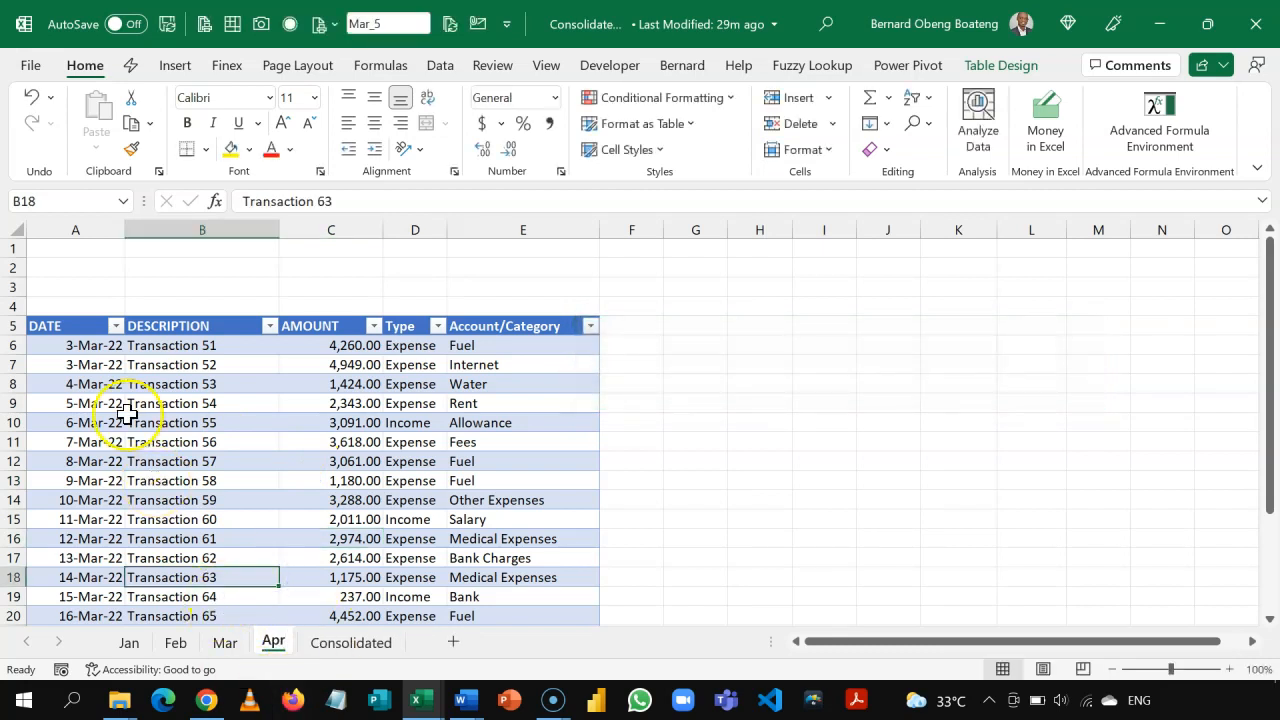
click(105, 350)
click(107, 352)
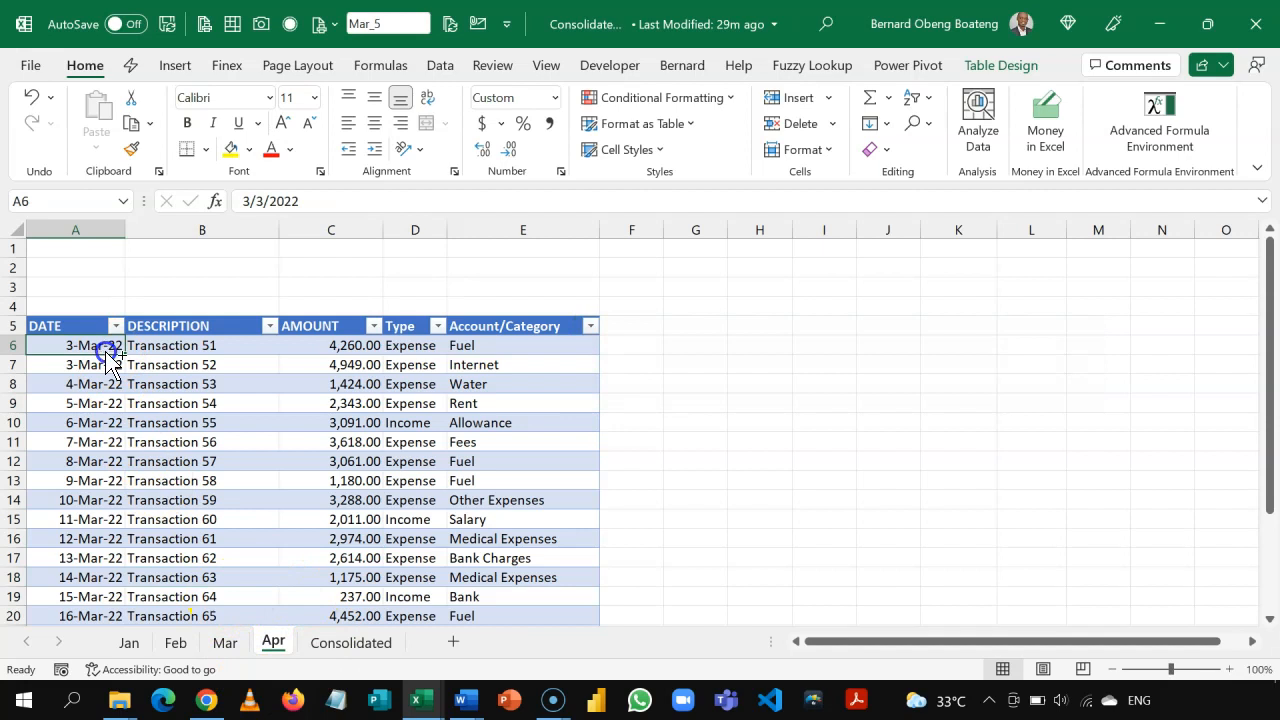
drag(107, 352, 105, 350)
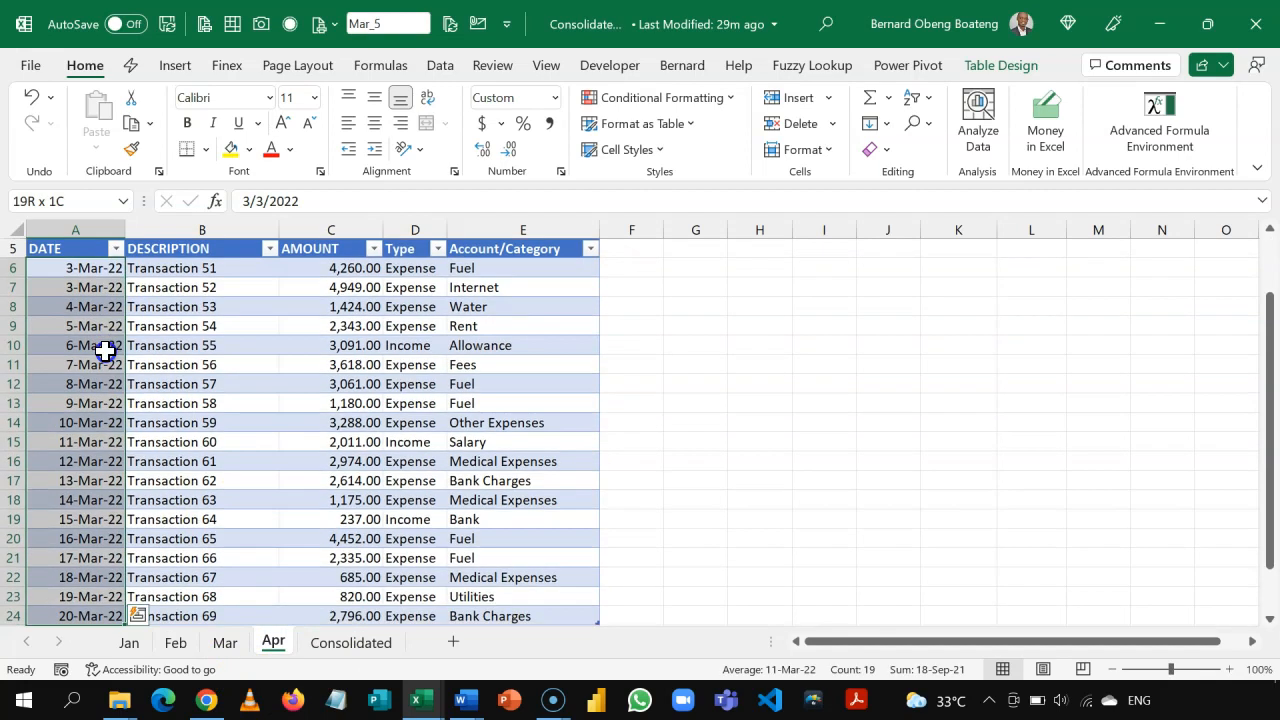
key(ctrl+h)
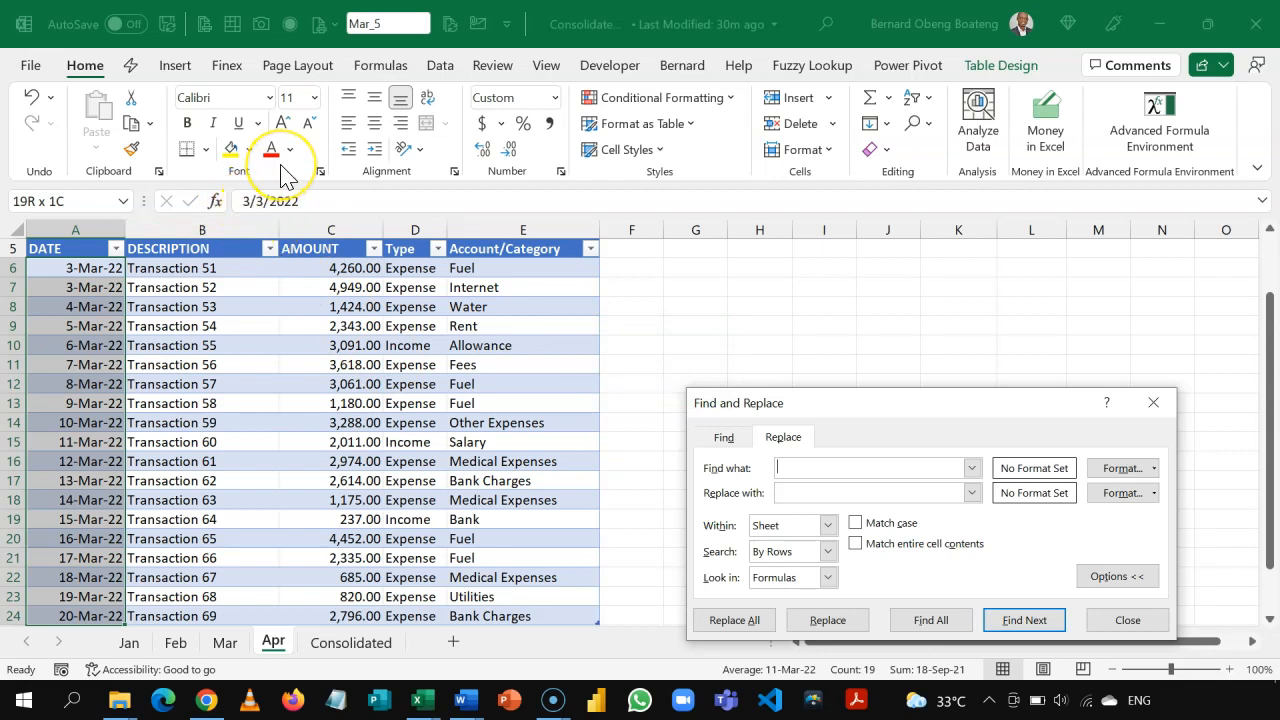
text(3/)
click(827, 490)
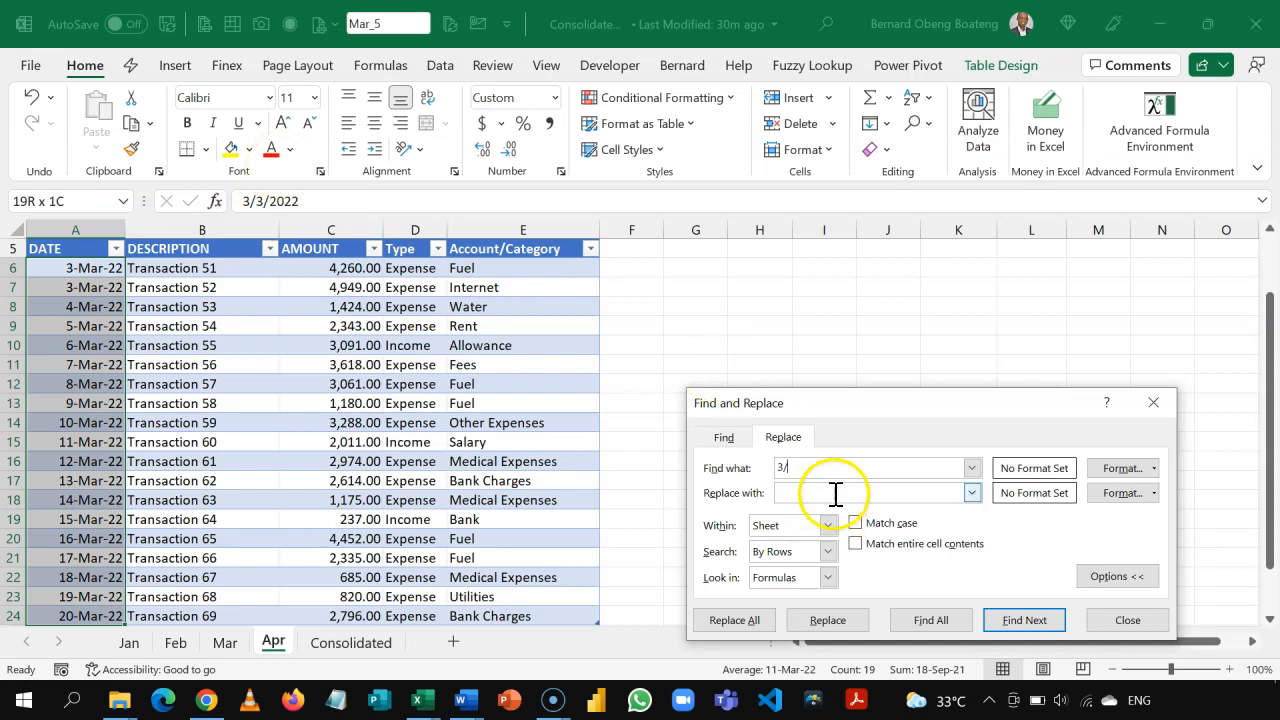
text(4/)
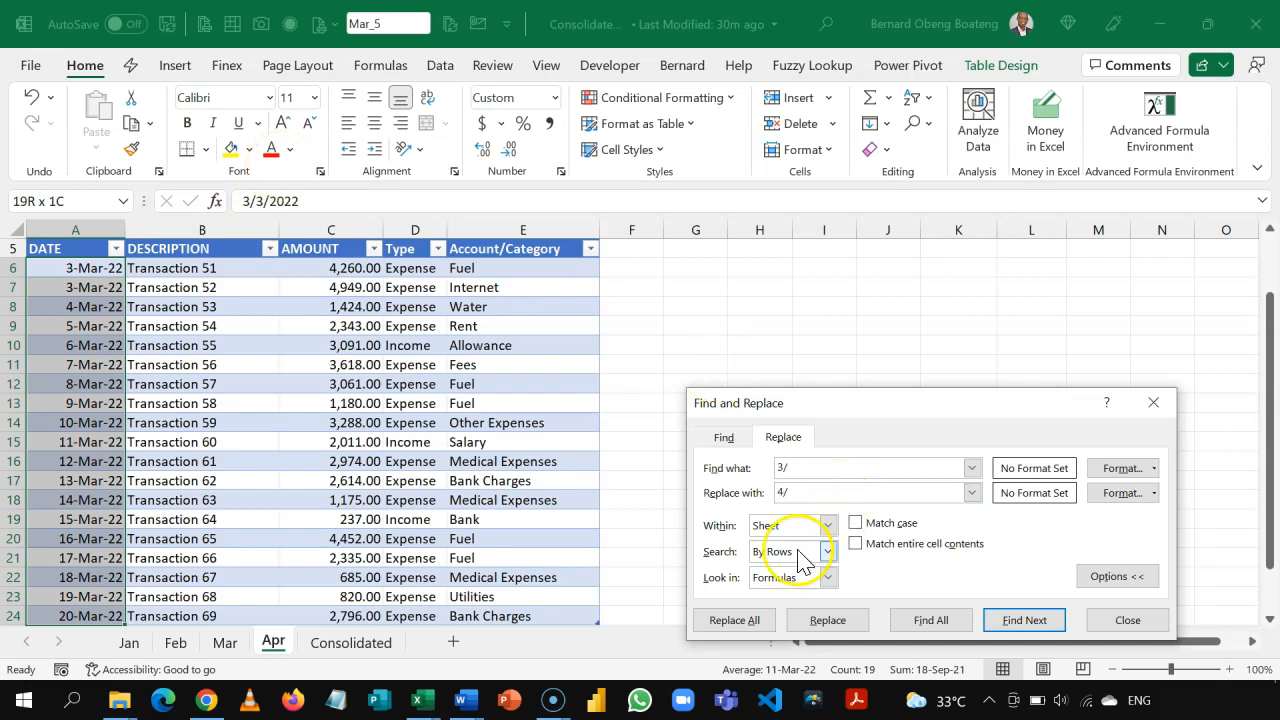
click(748, 620)
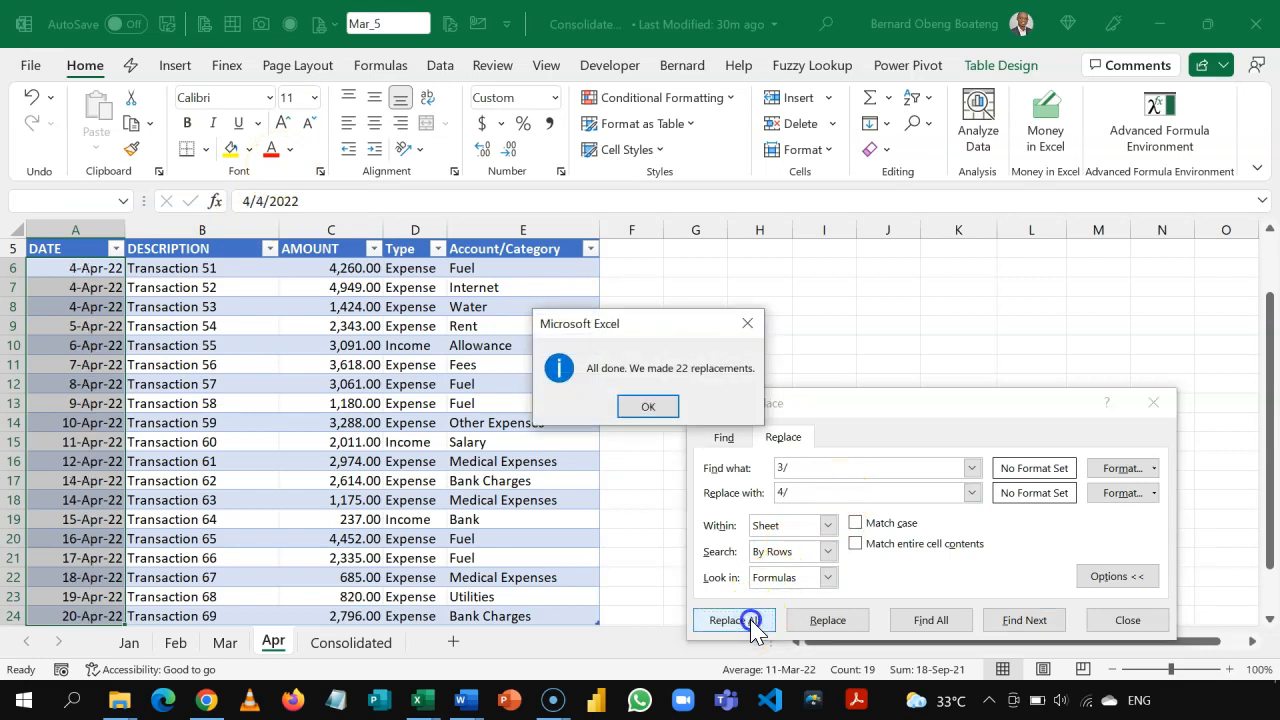
click(649, 407)
click(1145, 403)
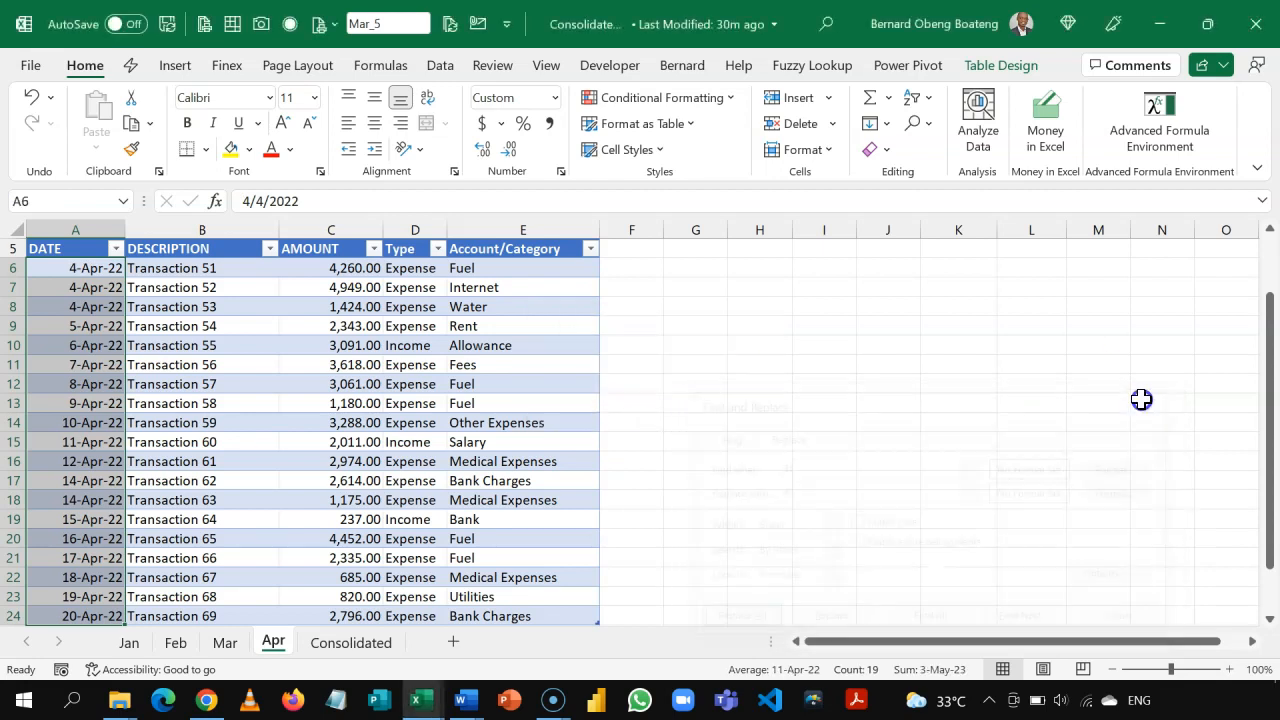
- Rename the table on the Apr sheet as Apr
click(1001, 66)
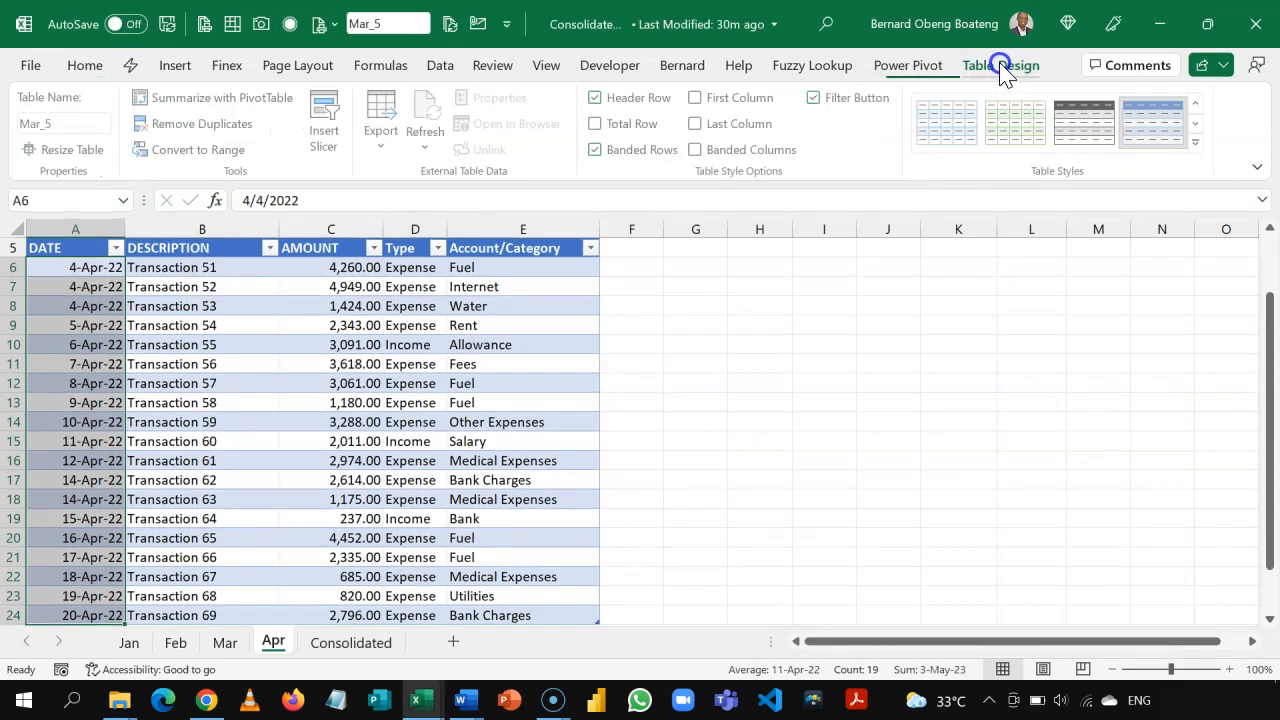
click(86, 126)
text(Apr)
key(Return)
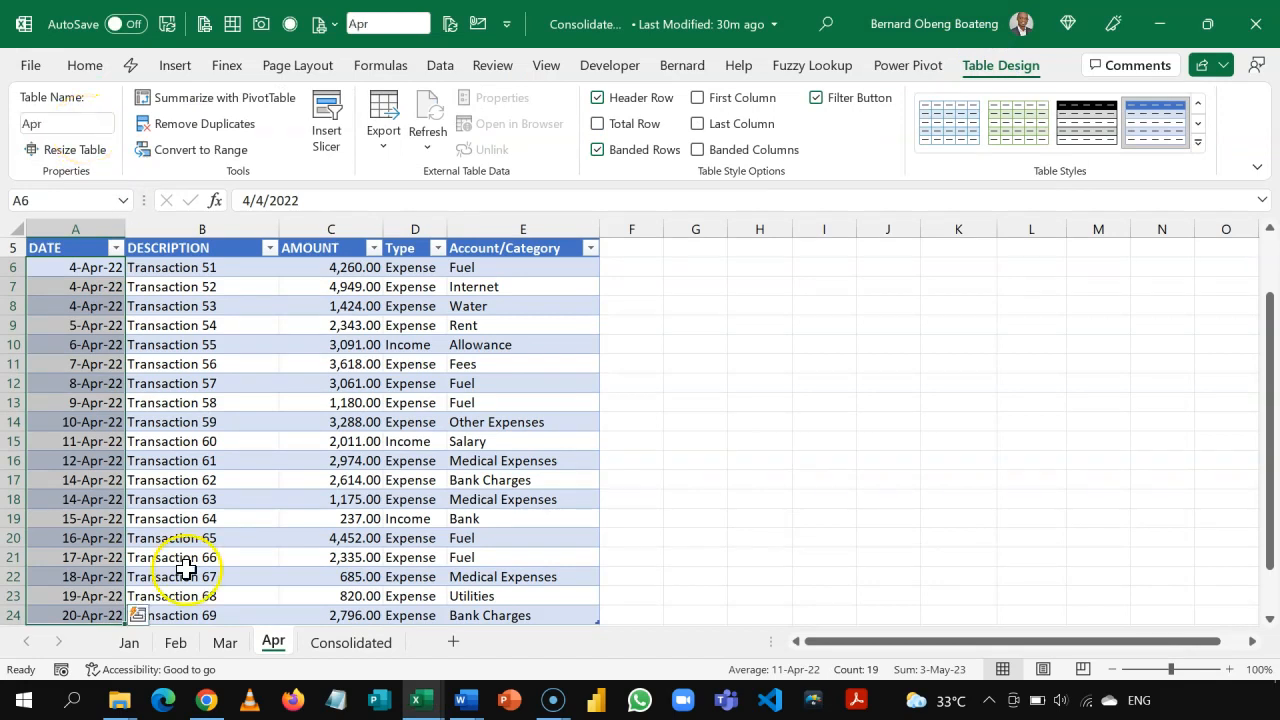
- Add the Apr table to the formula in cell A6 of the Consolidated sheet, making it =VSTACK(Jan,Feb,Mar,Apr)
click(352, 642)
click(135, 287)
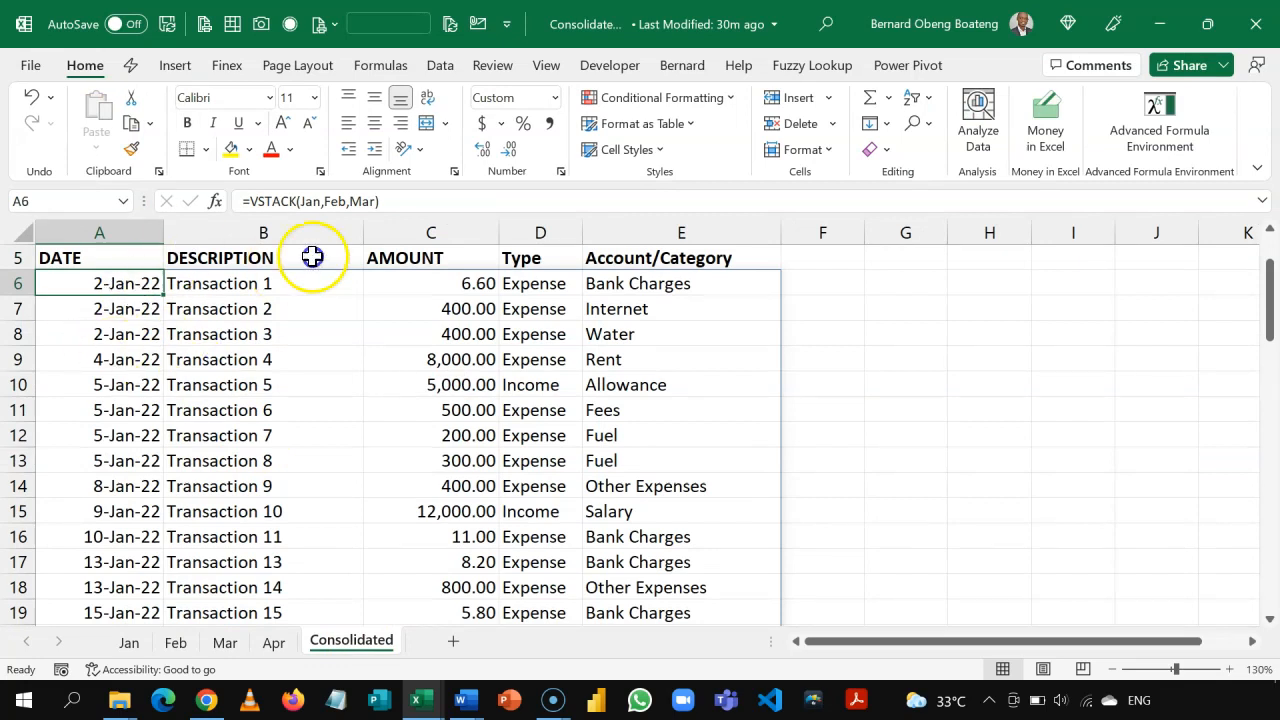
click(414, 210)
key(BackSpace)
text(,)
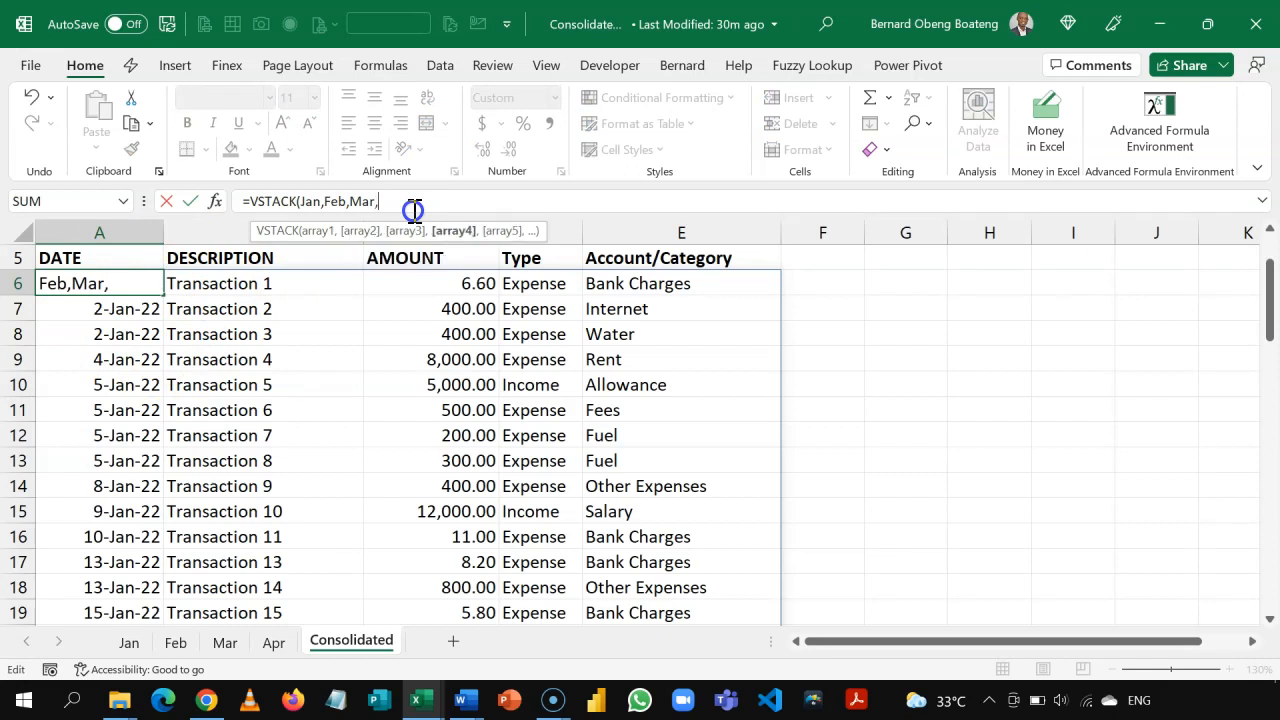
text(Apr))
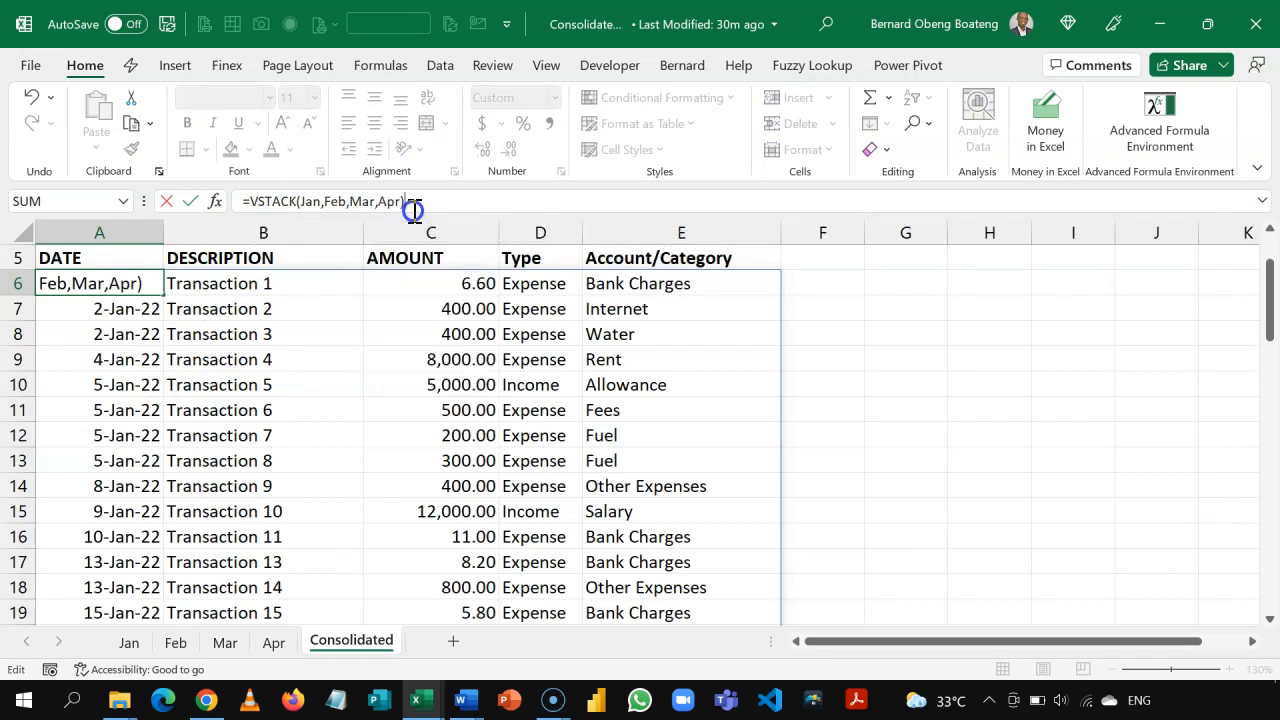
key(Return)
key(Up)
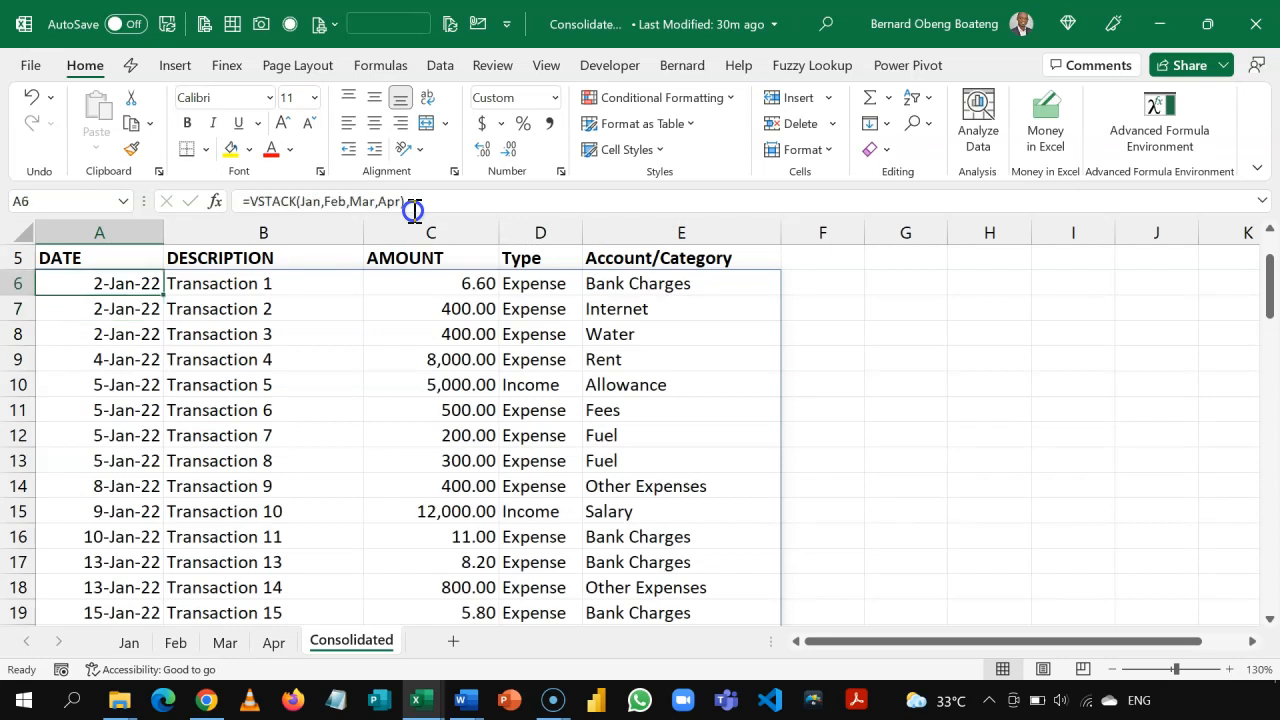
- Examine the stacked rows on the Consolidated sheet from the last April row upward through March to the end of February
key(ctrl+Down)
key(Up)
key(Up)
key(Up)
key(Up)
key(Up)
key(Up)
key(Up)
key(Up)
key(Up)
key(Up)
key(Up)
key(Up)
key(Up)
key(Up)
key(Up)
key(Up)
key(Up)
key(Up)
key(Up)
key(Up)
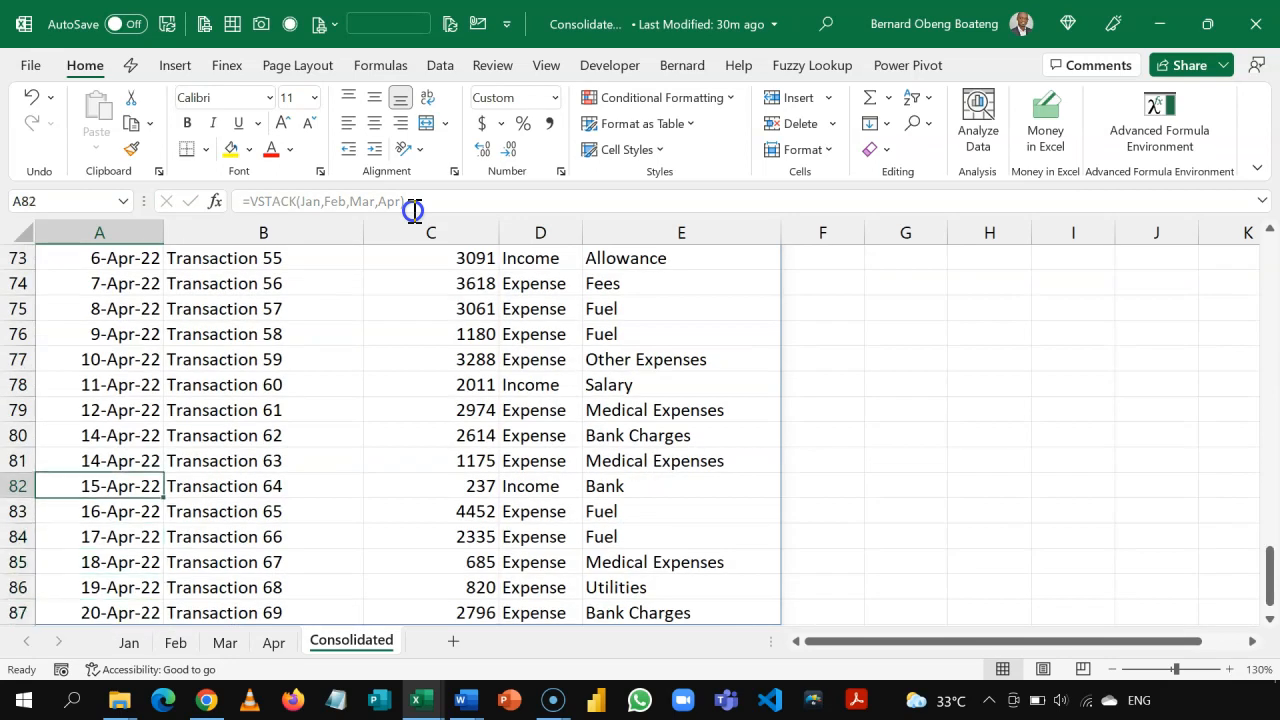
key(Up)
key(Up)
key(Up)
key(Up)
key(Up)
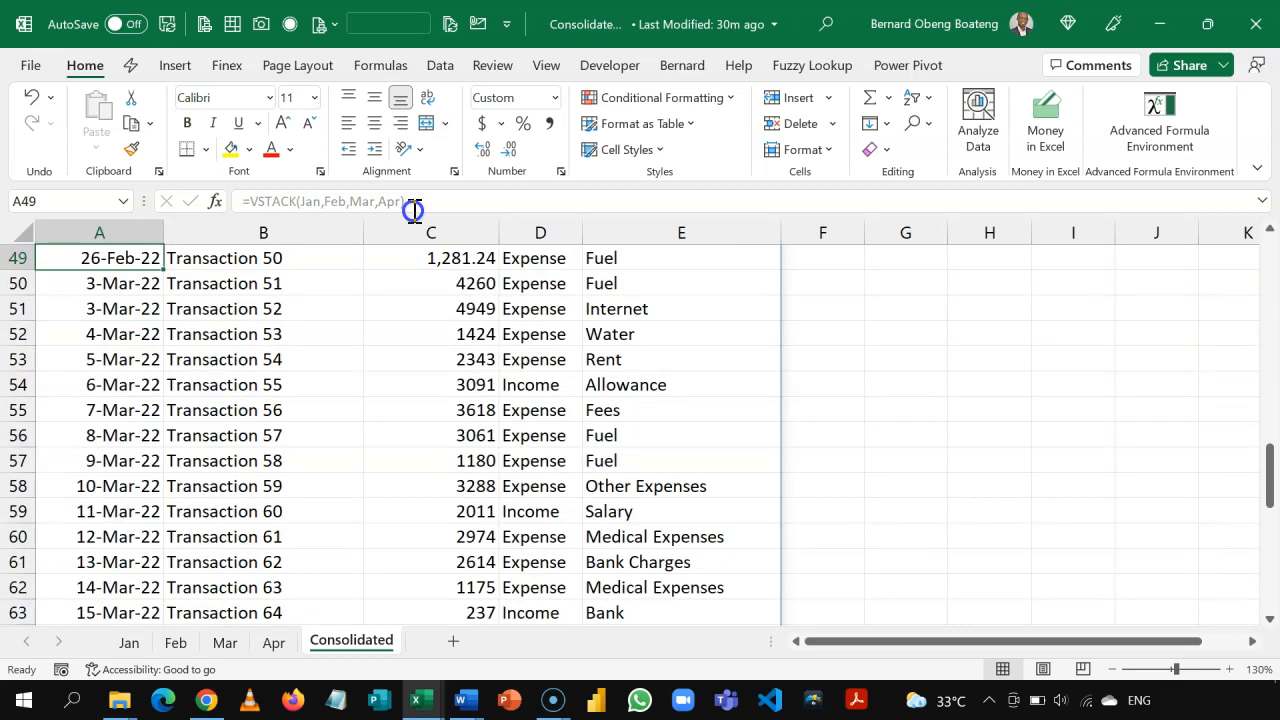